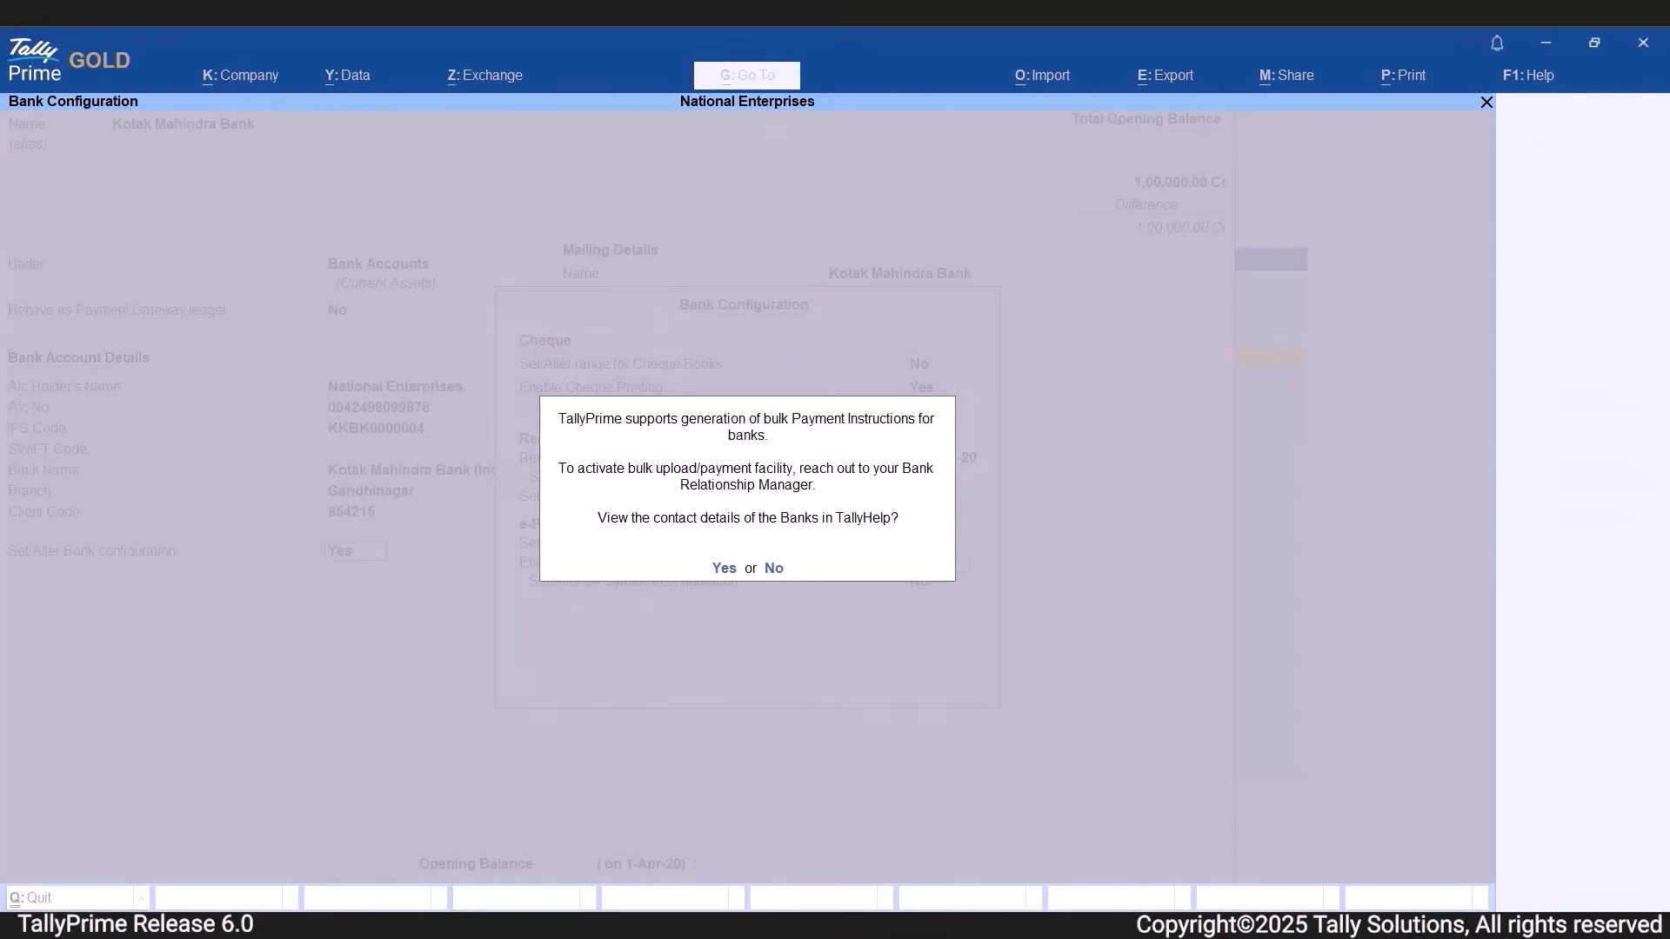
View the TallyHelp page with the contact details of banks that support e-Payments.
key("y")
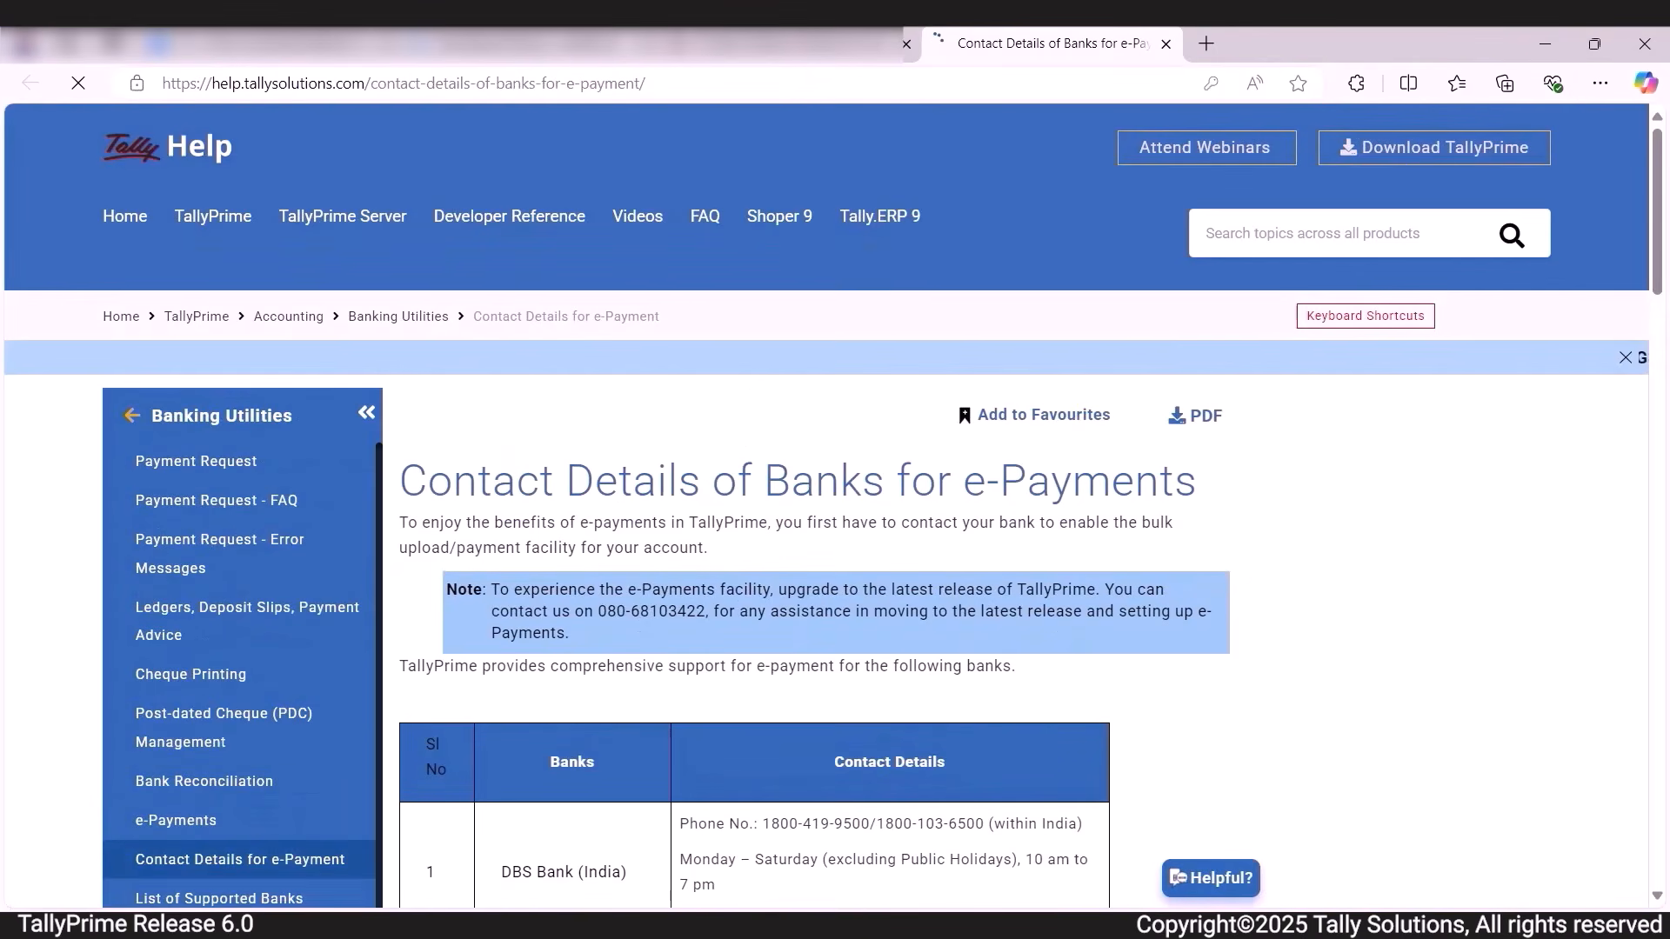
scroll(1186, 814, "down", 4)
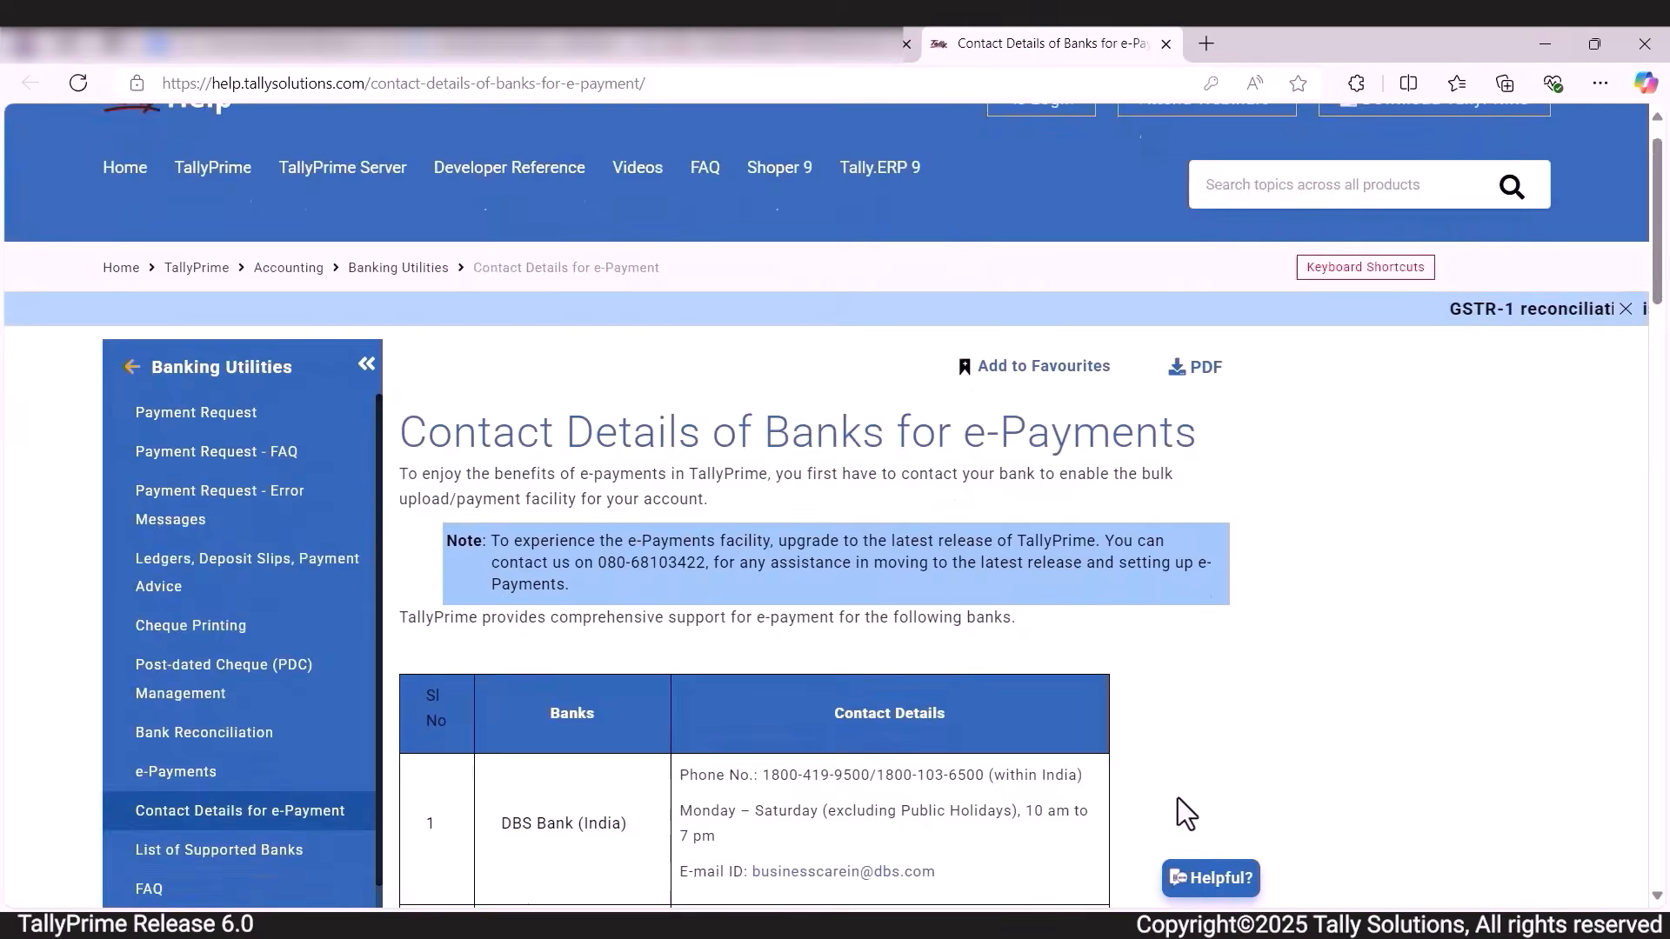
scroll(1179, 800, "down", 1)
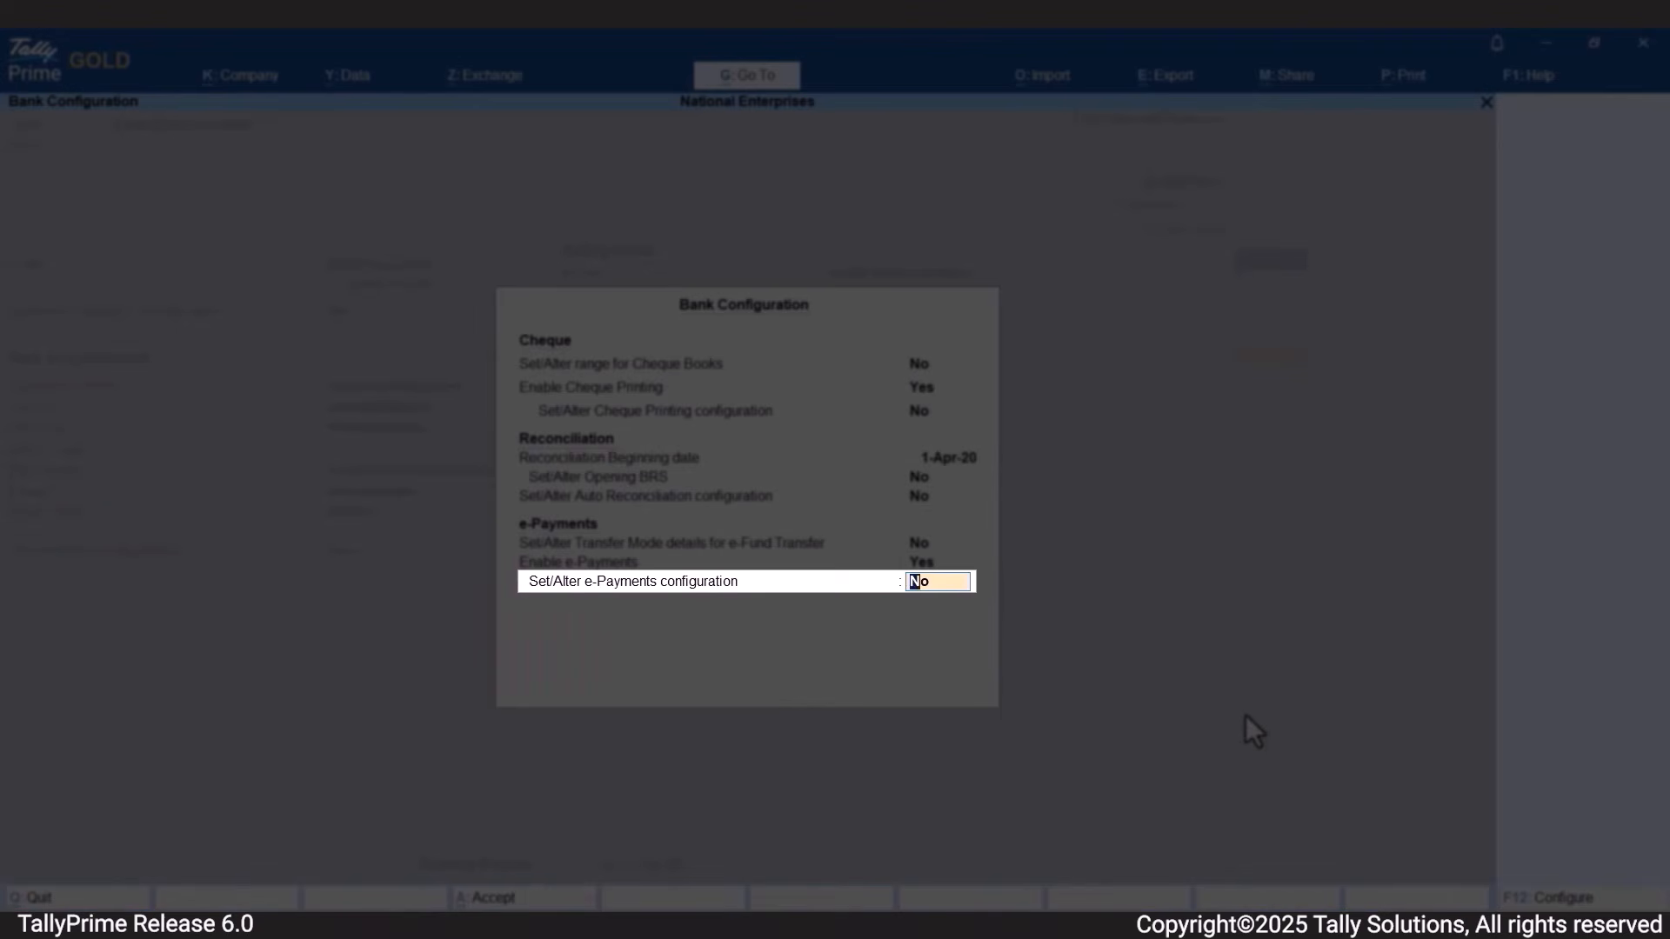
Enable altering the e-Payments configuration, without batches, and base product codes on Payment Type, using SALPAY for salary and VENPAY for other payments.
type("Yes")
key("Return")
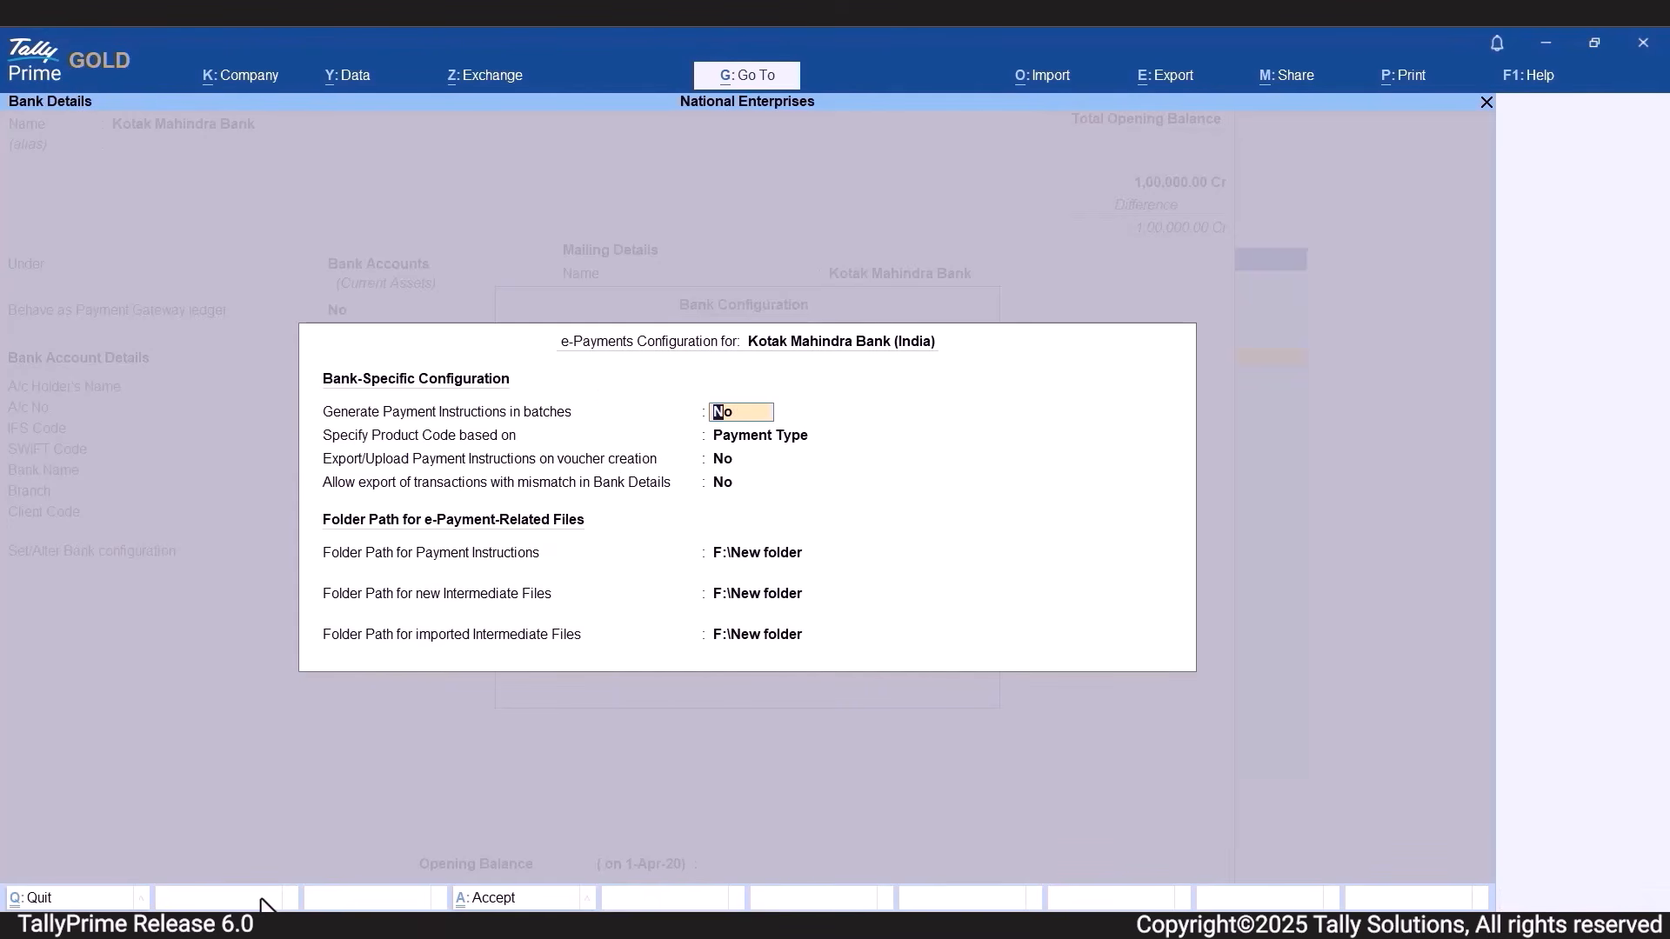
key("Return")
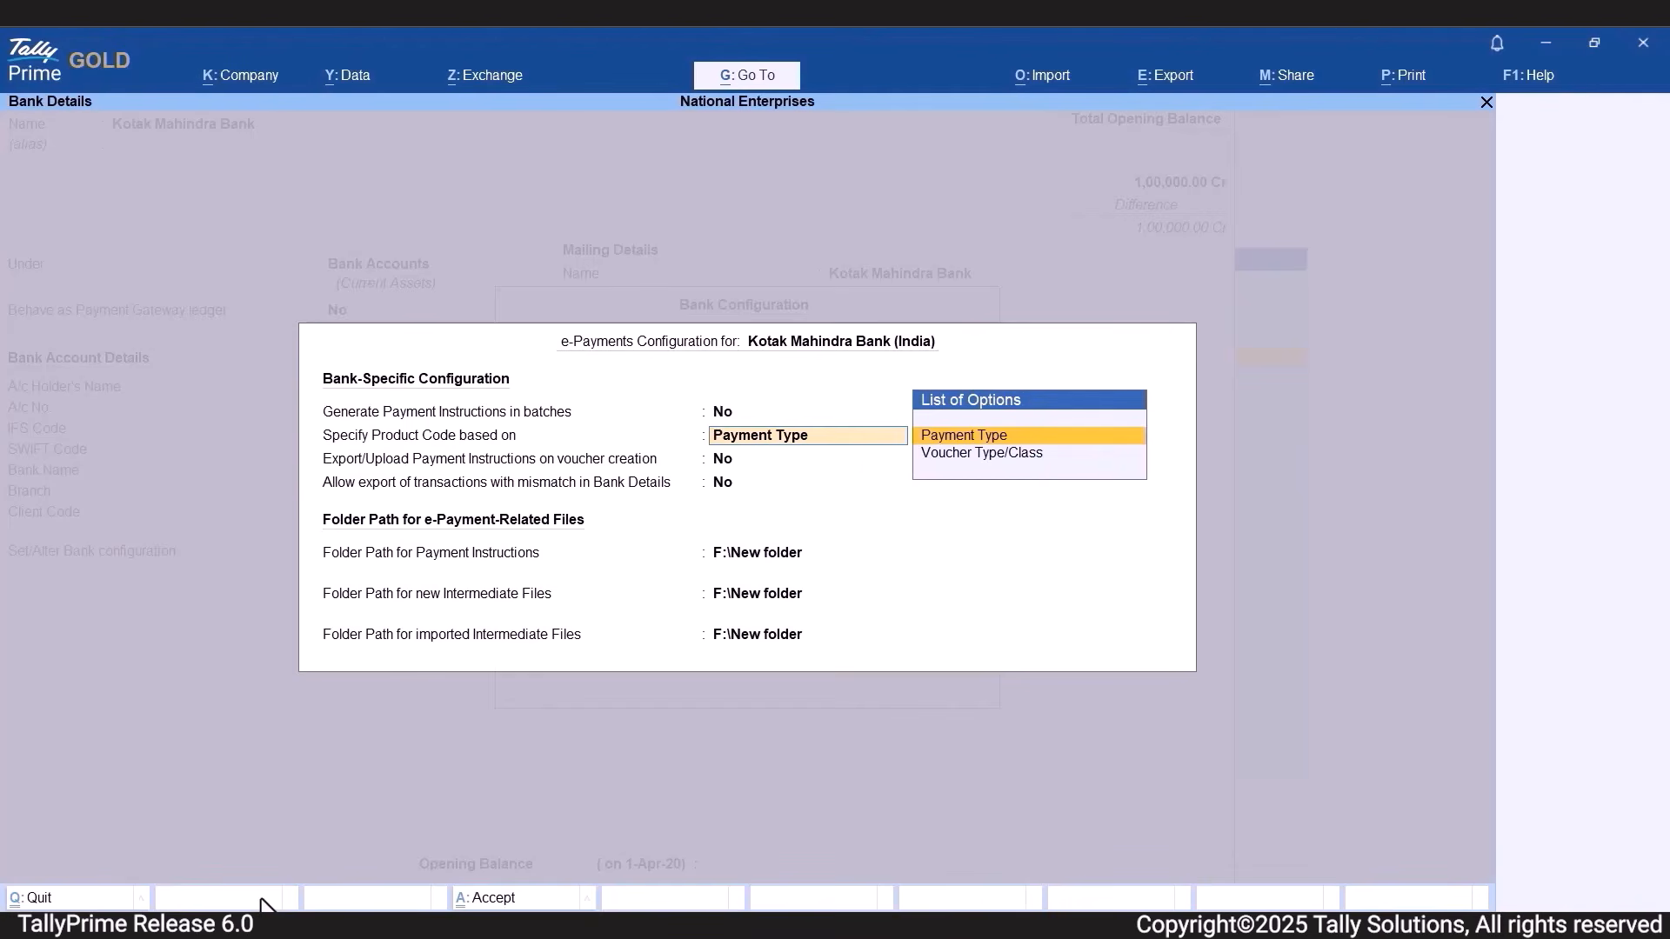
key("Return")
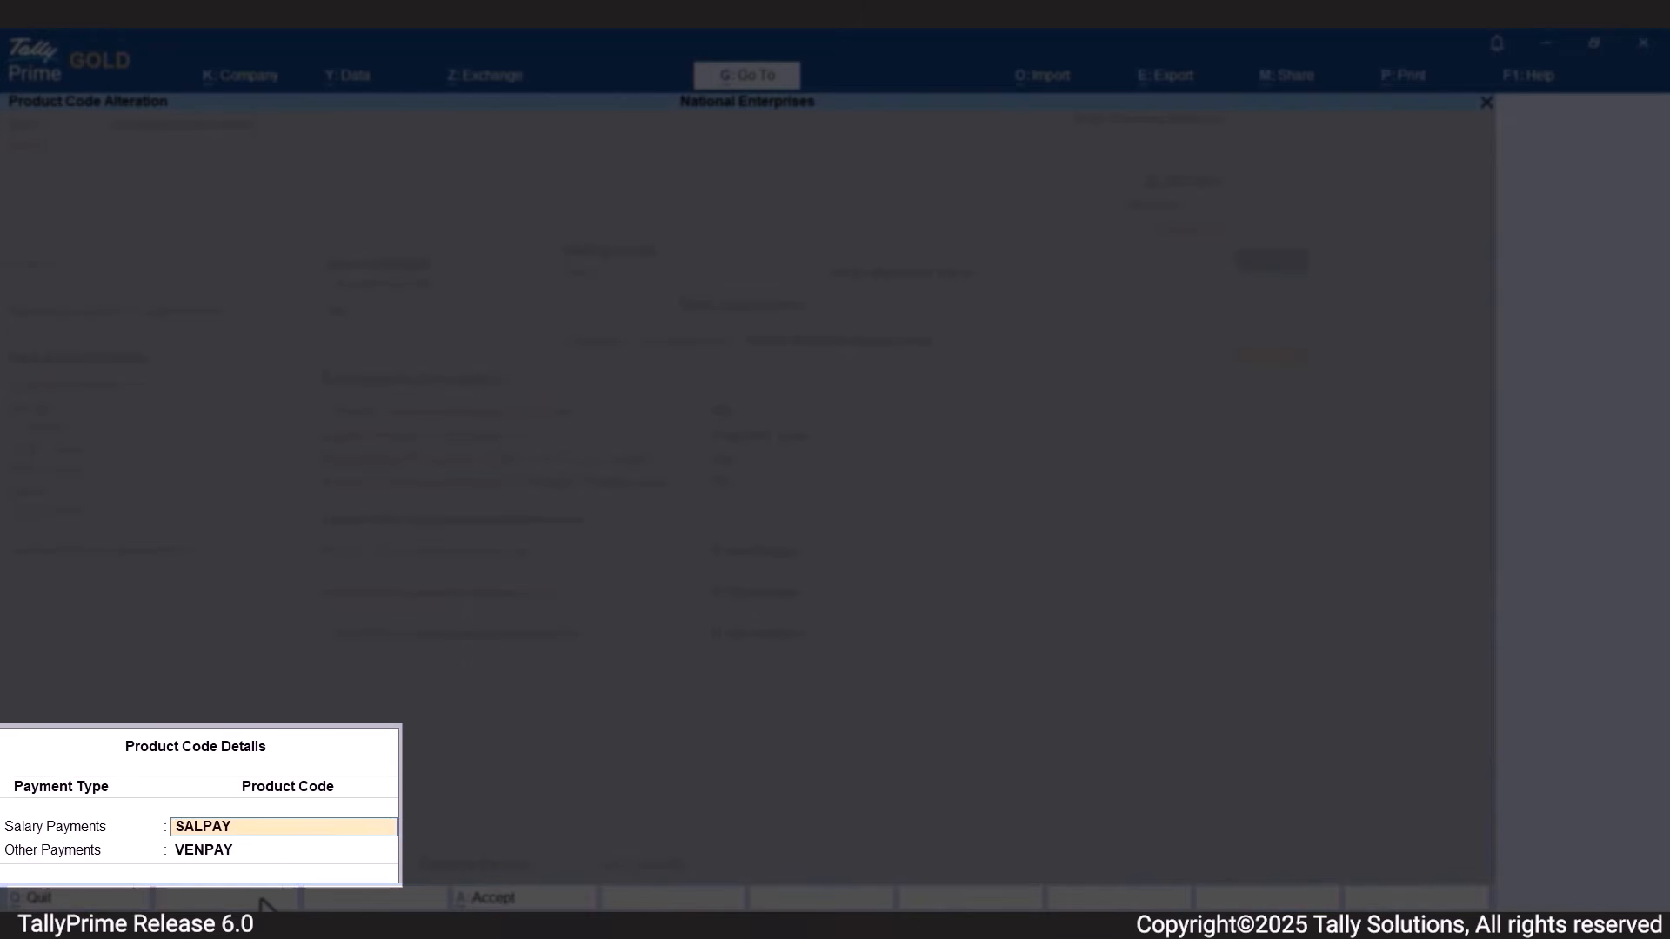
key("Return")
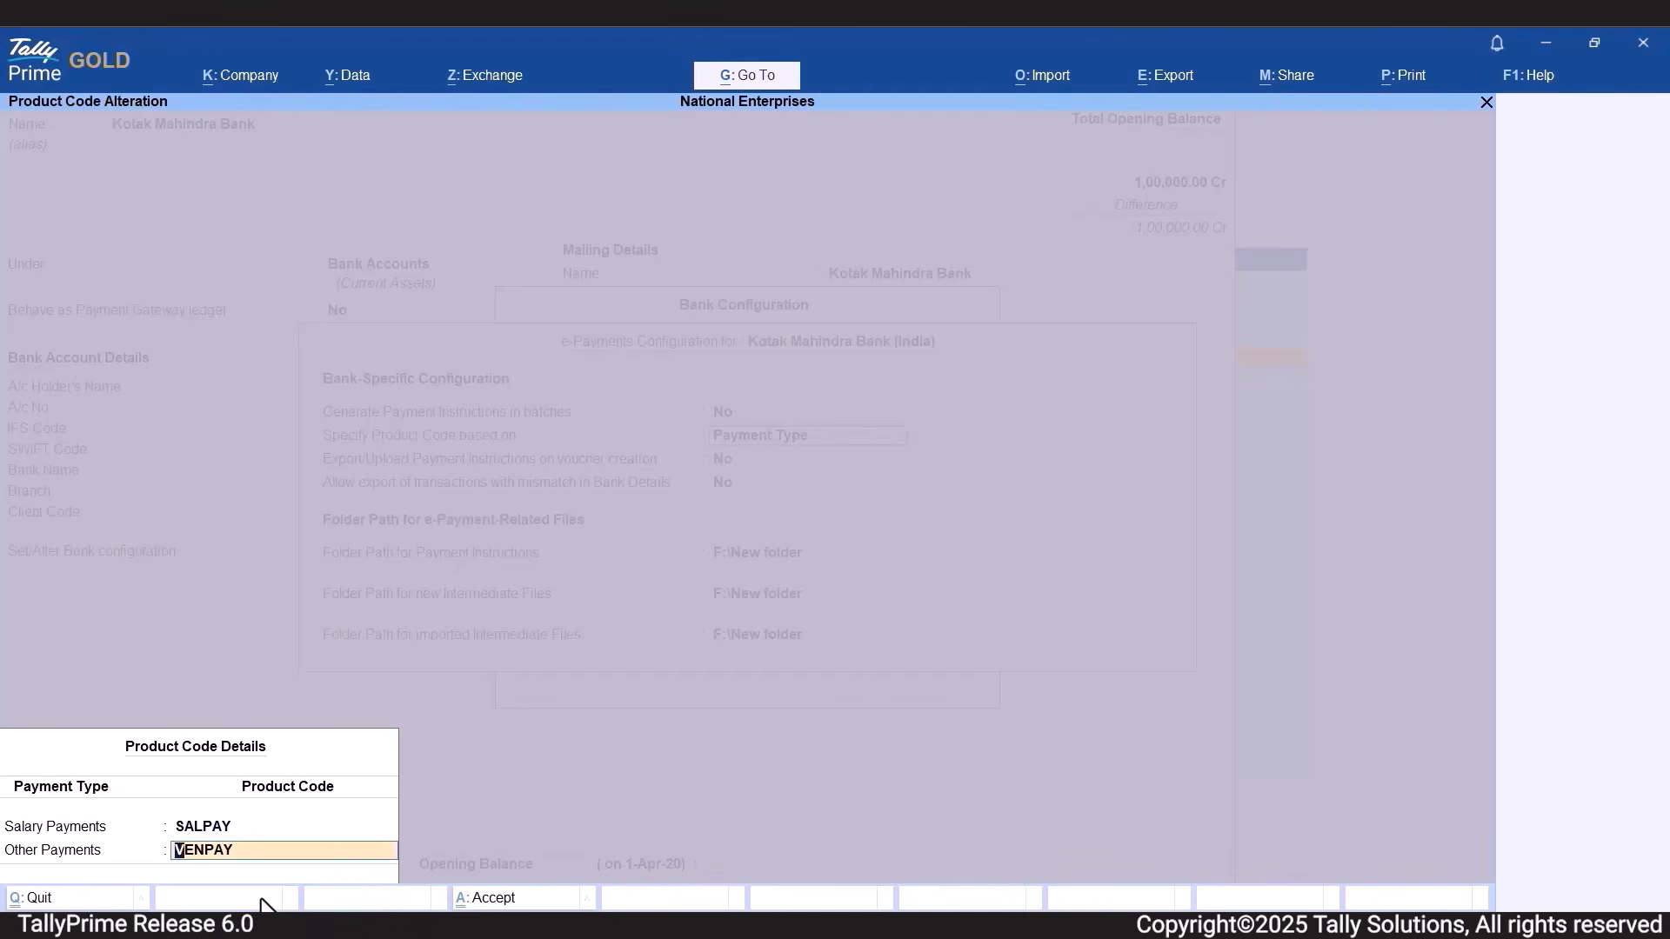
key("Return")
key("Return")
key("Return")
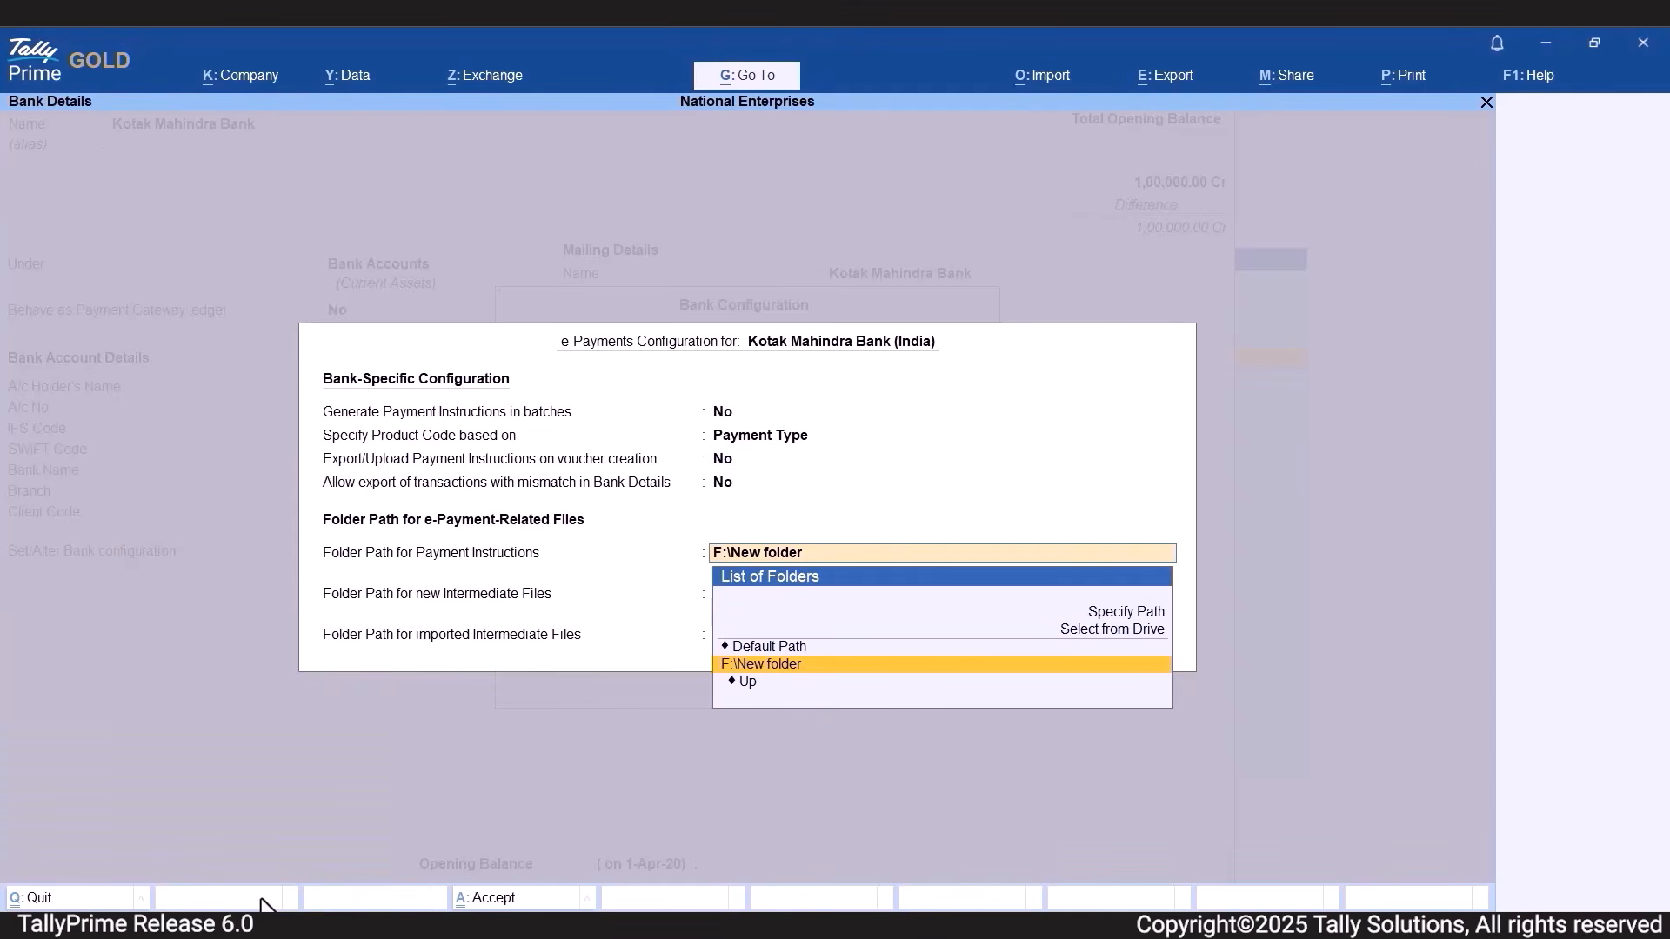
Keep the export and mismatch options at No and F:\New folder for all e-payment files, and accept the configuration.
key("Return")
key("Return")
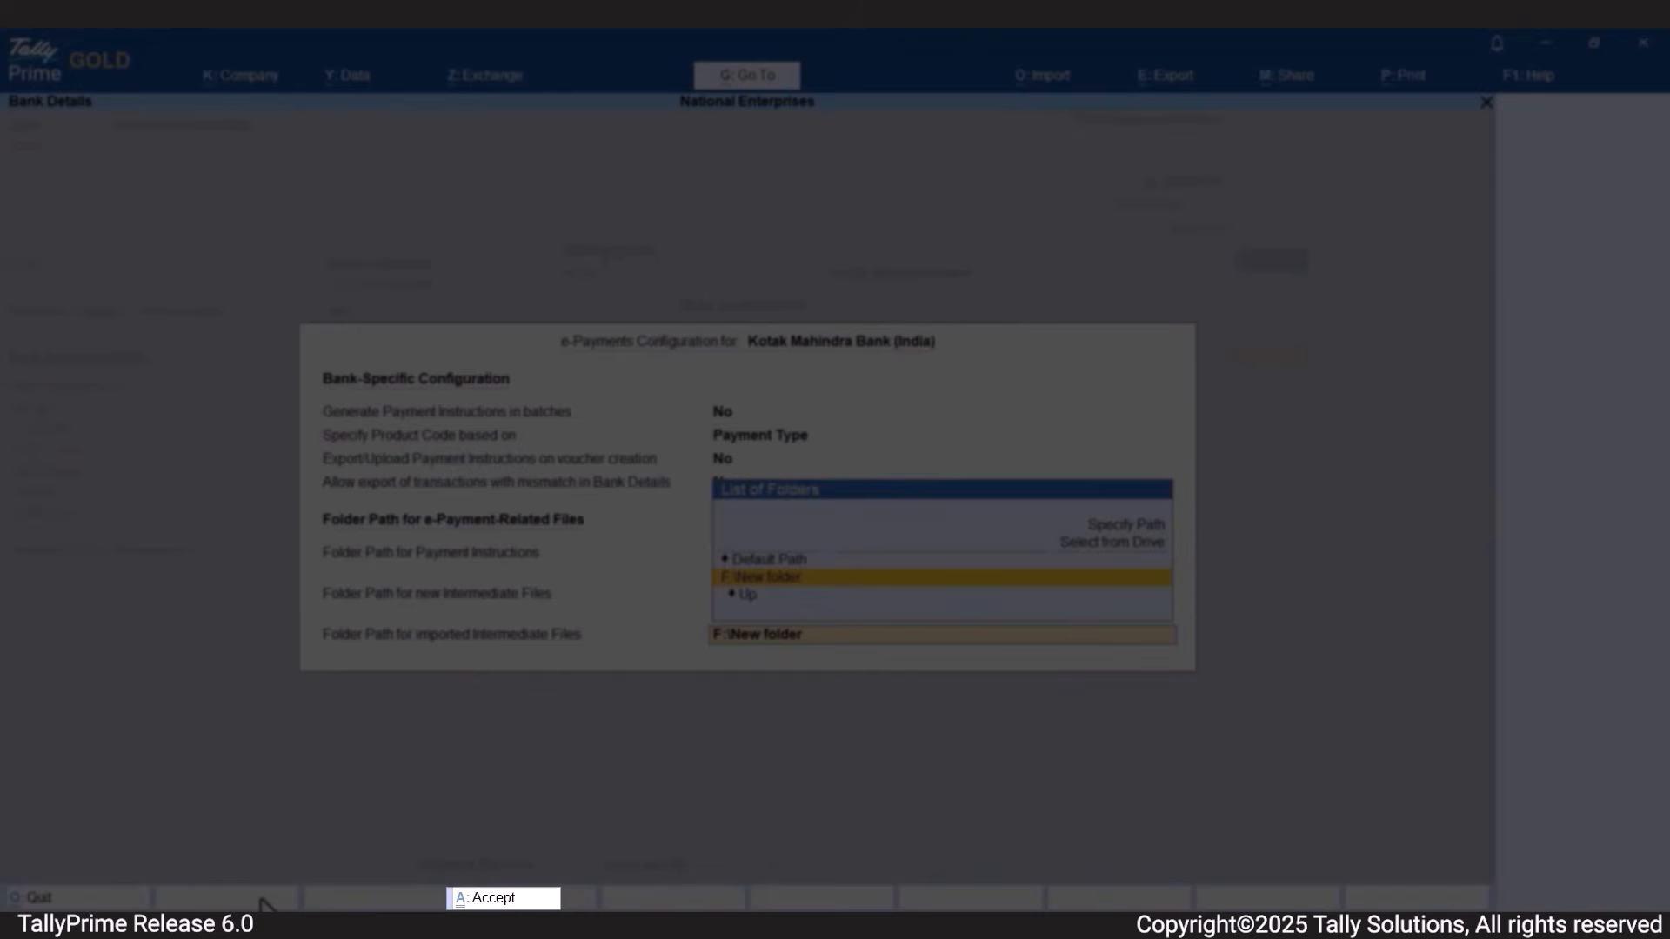
key("ctrl+a")
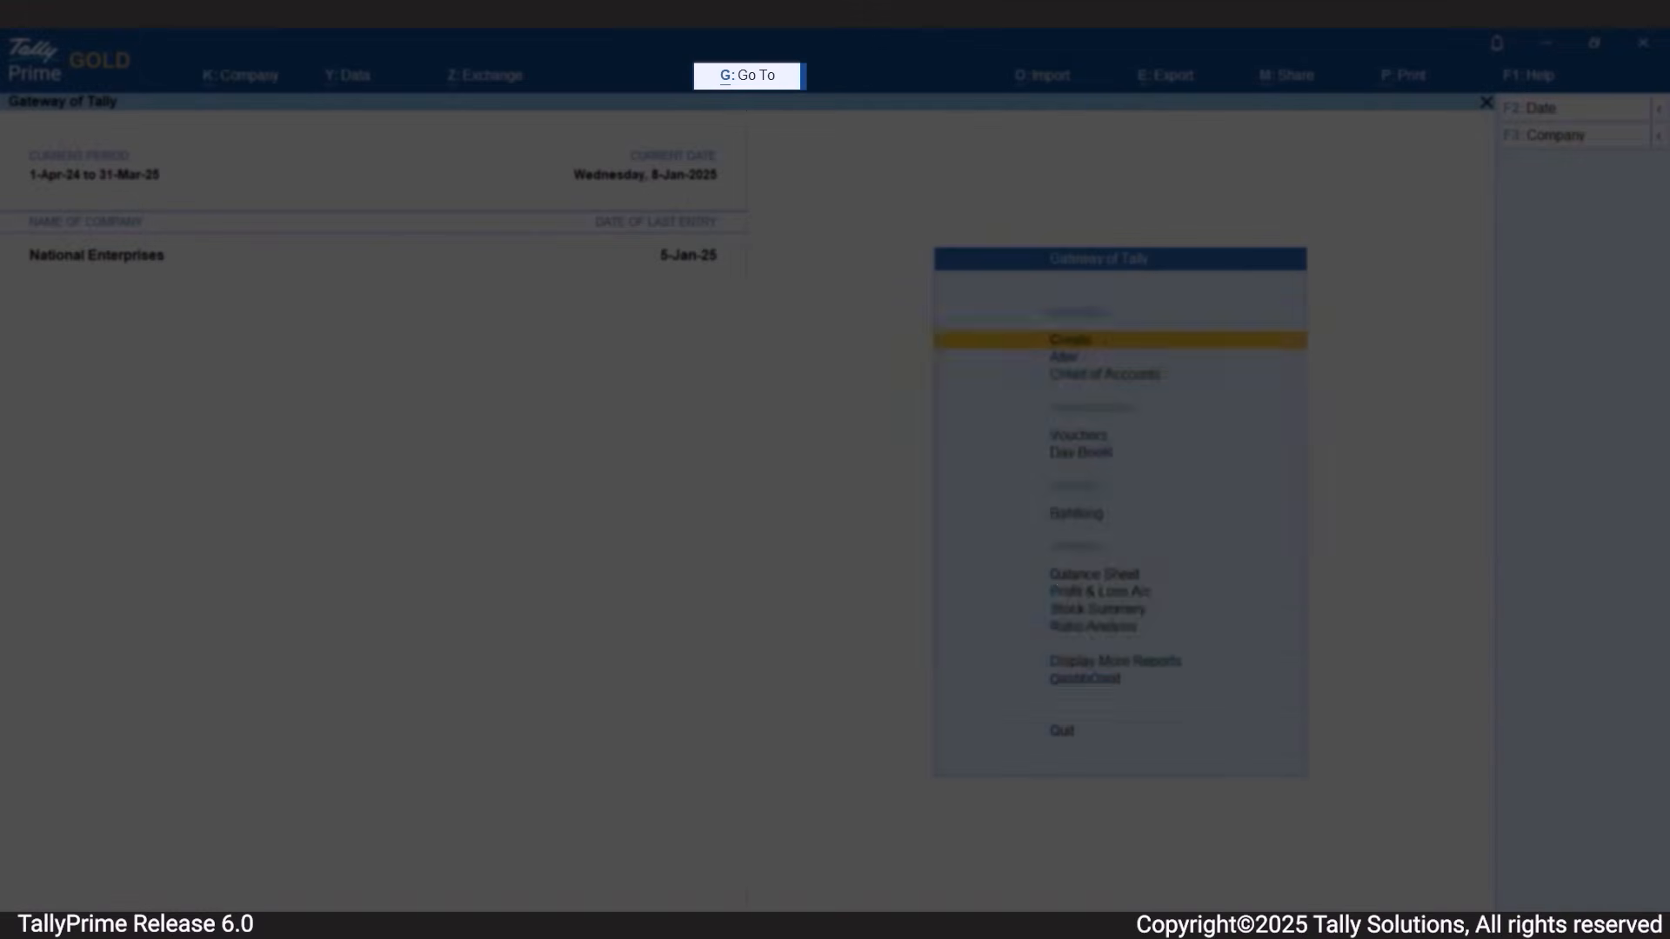
Start creating a new payment voucher.
key("alt+g")
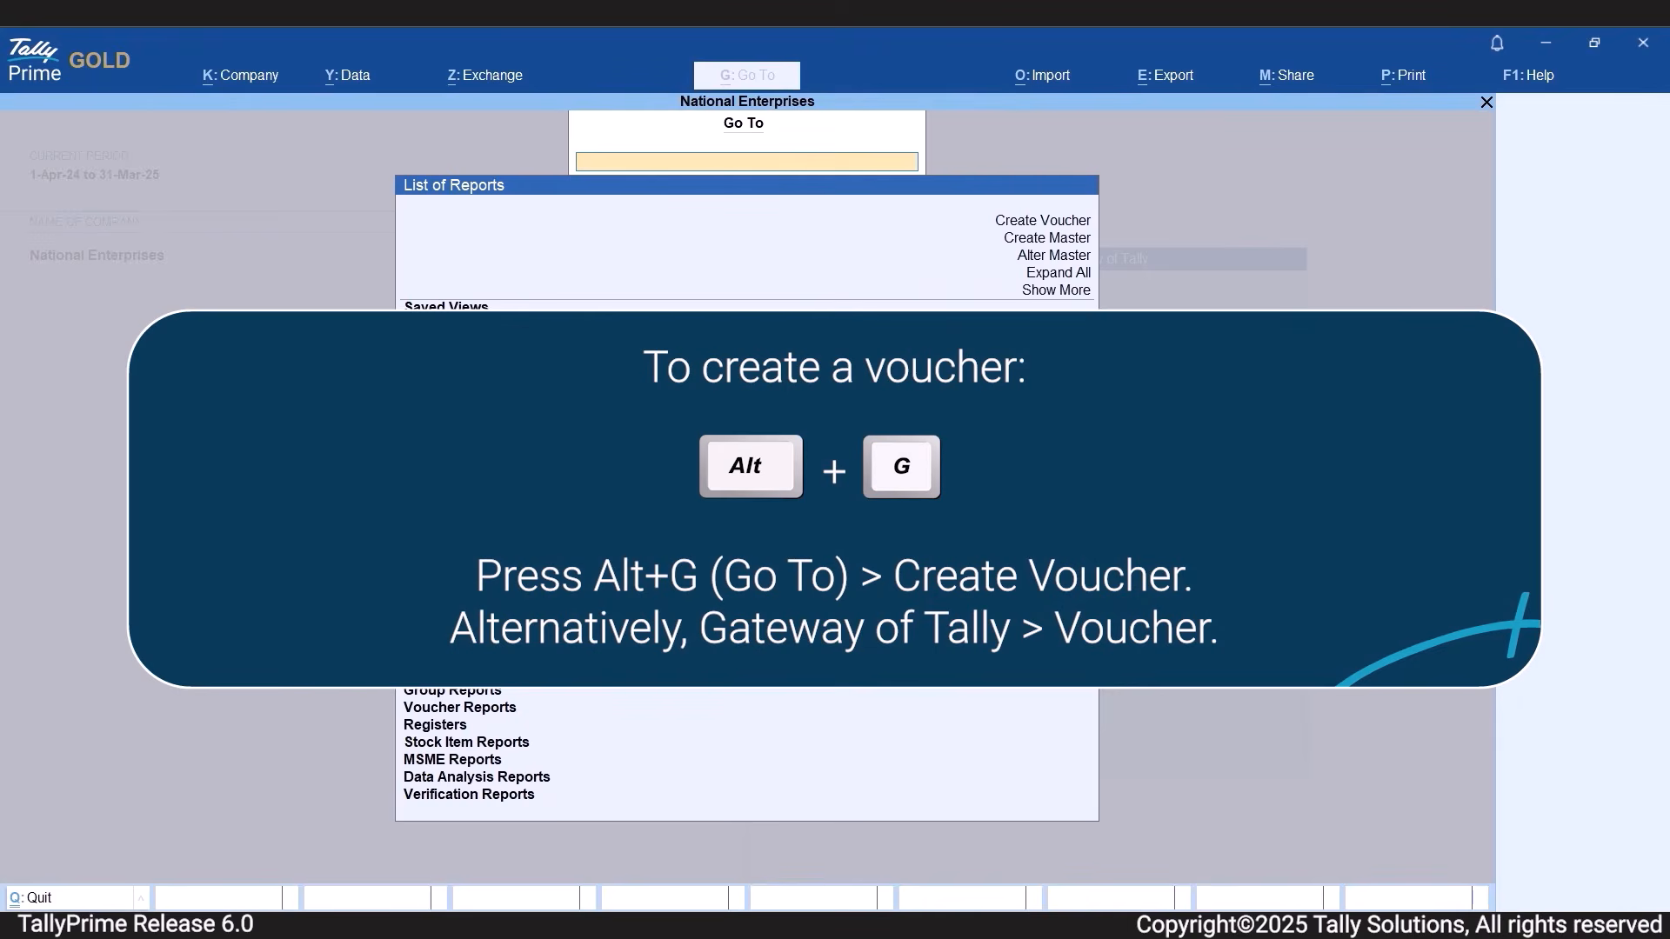
key("Up")
key("Up")
key("Up")
key("Up")
key("Up")
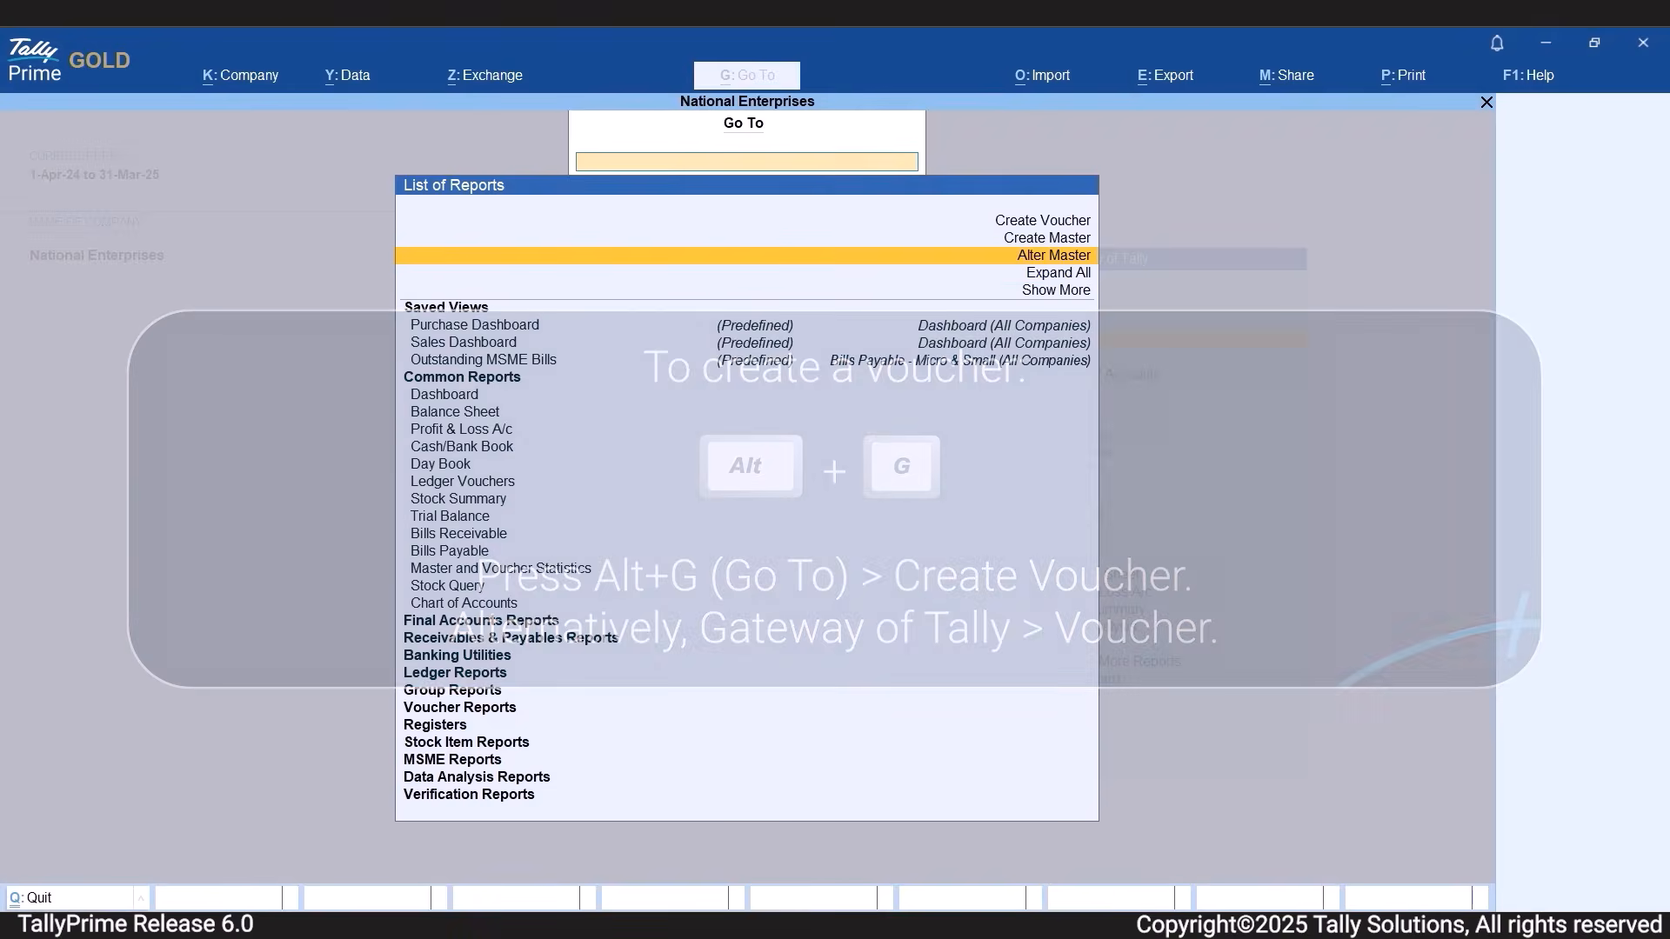
key("Return")
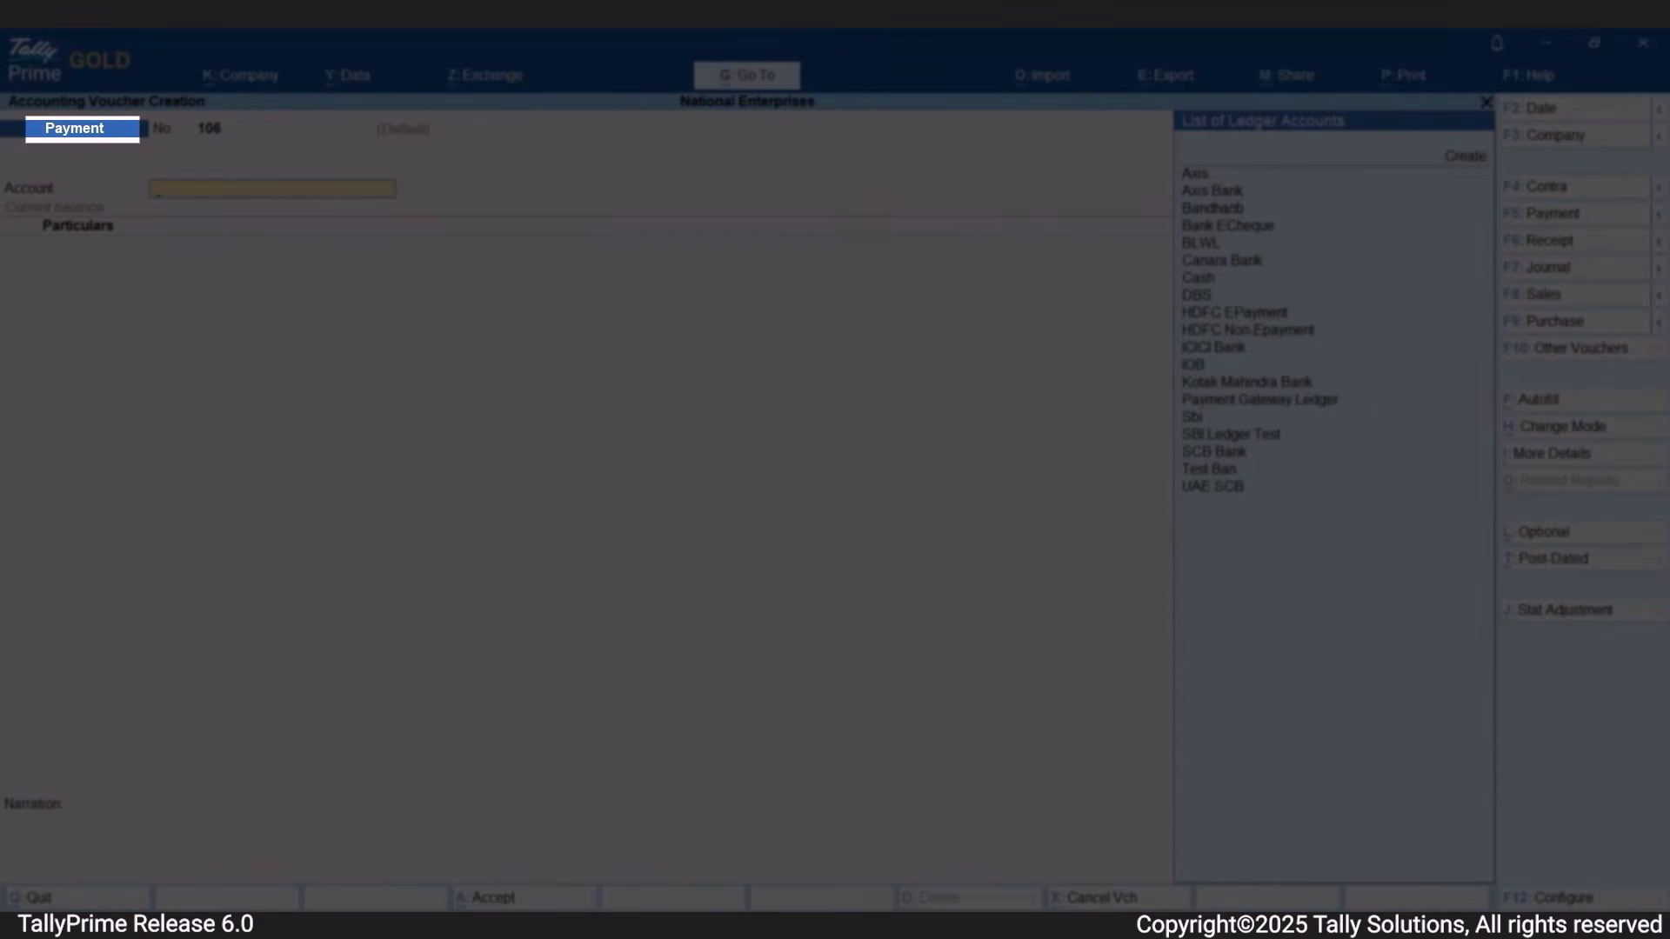
Choose Kotak Mahindra Bank as the account the payment is made from.
key("Down")
key("Down")
key("Down")
key("Down")
key("Down")
key("Down")
key("Down")
key("Down")
key("Down")
key("Down")
key("Down")
key("Down")
key("Down")
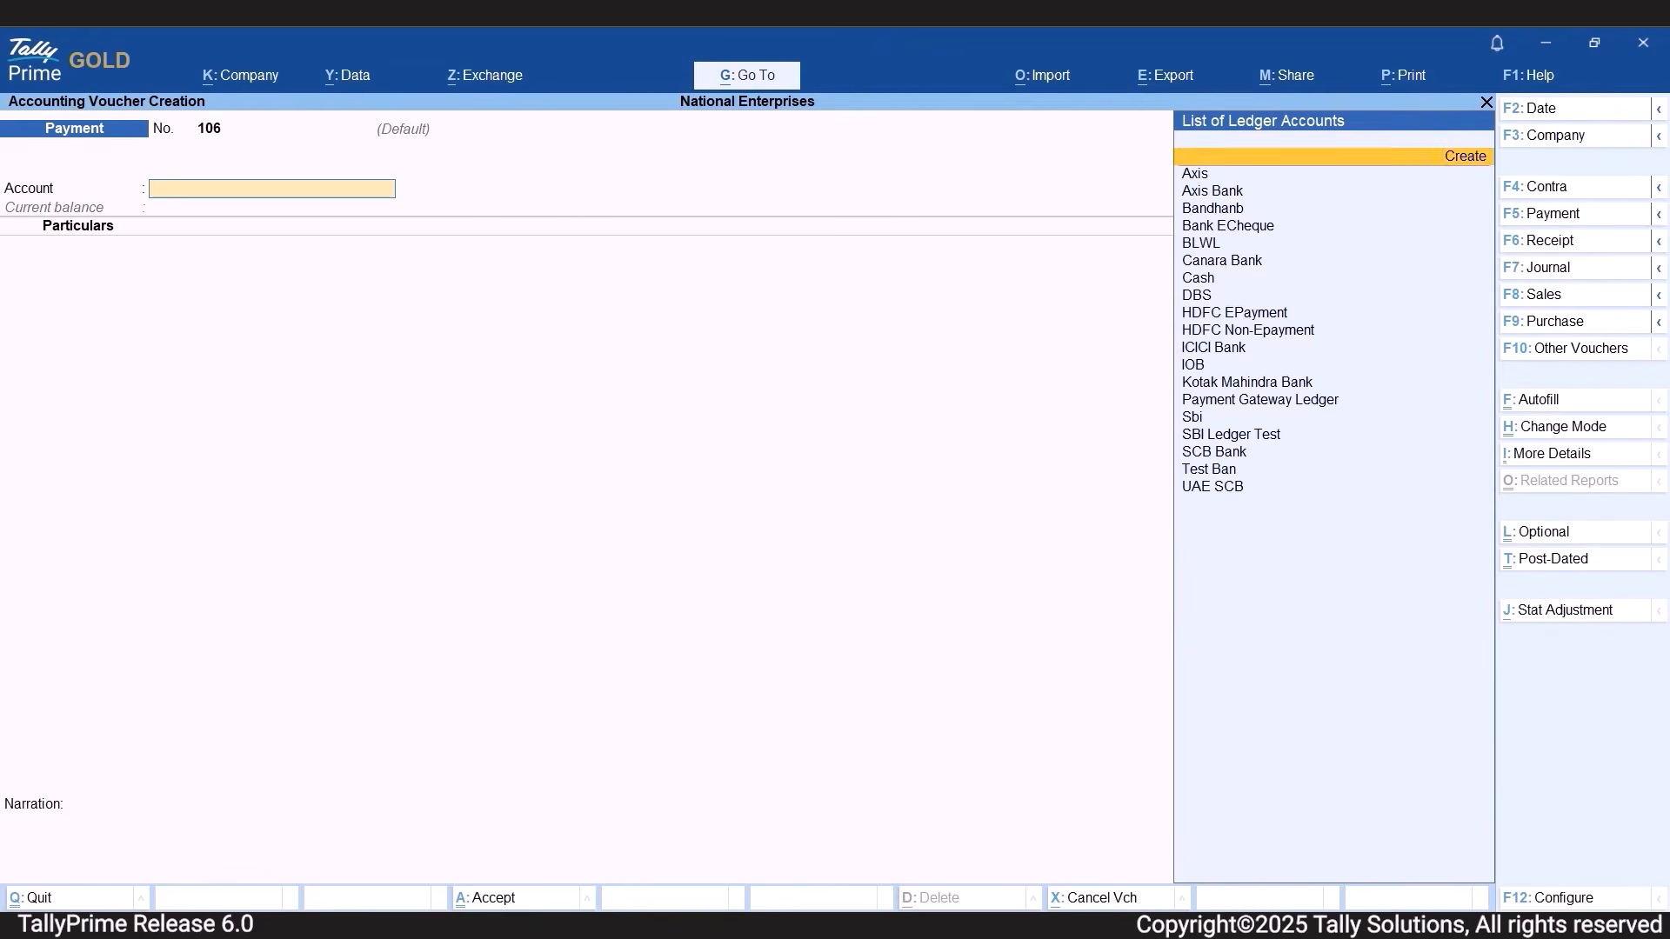
key("Down")
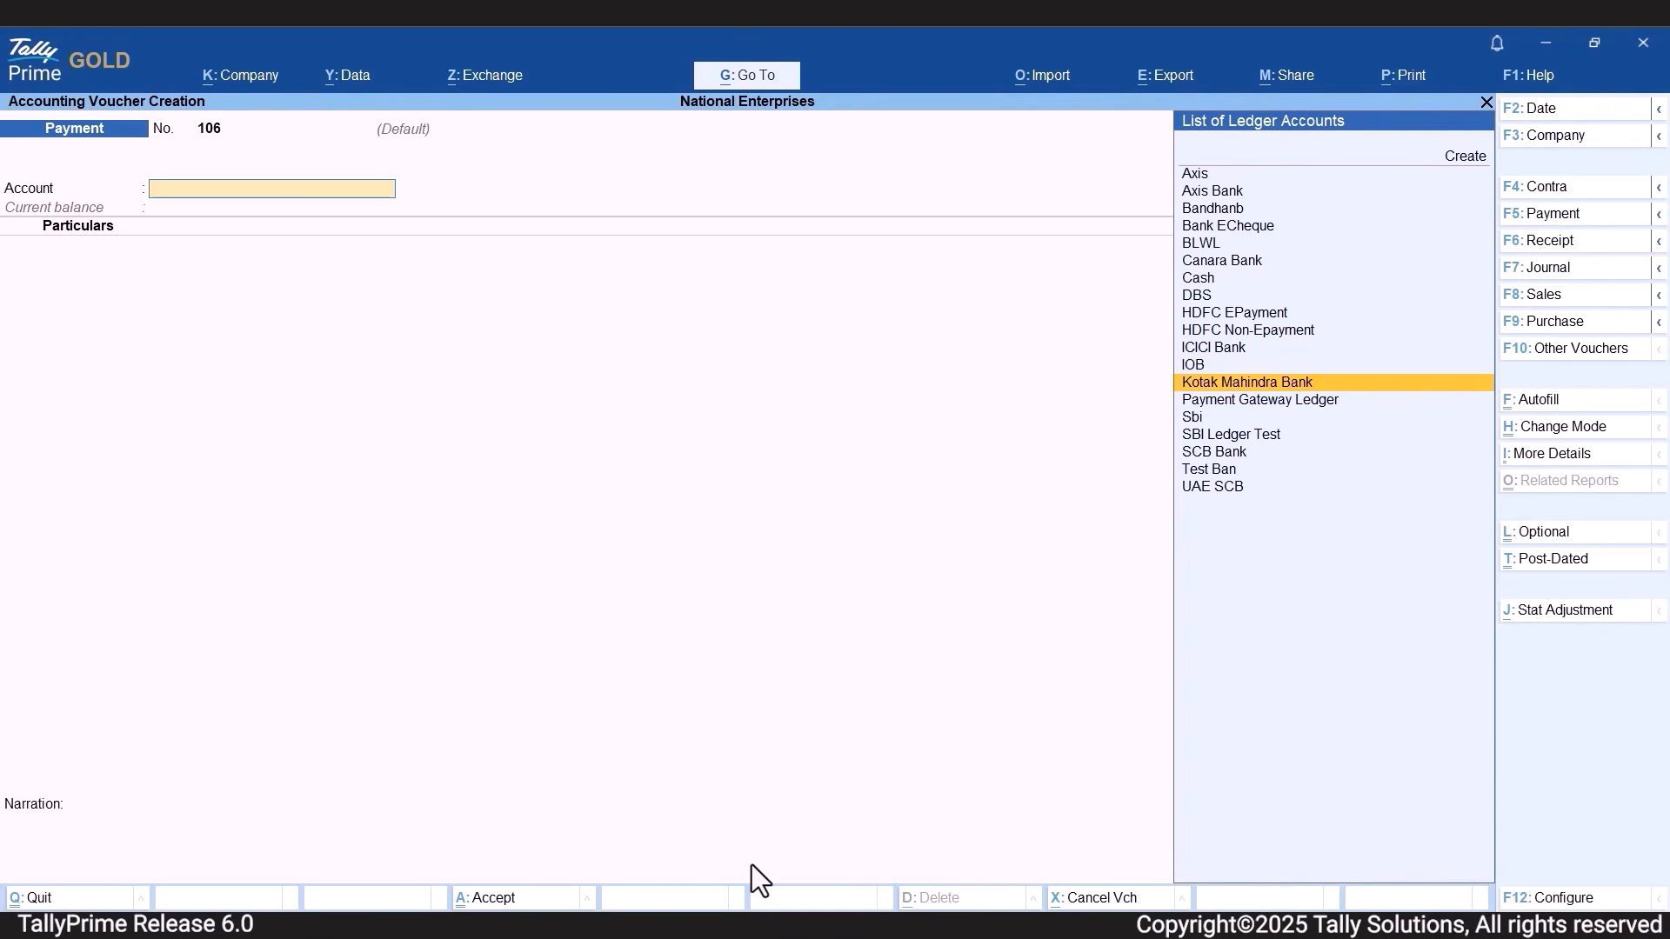
key("Return")
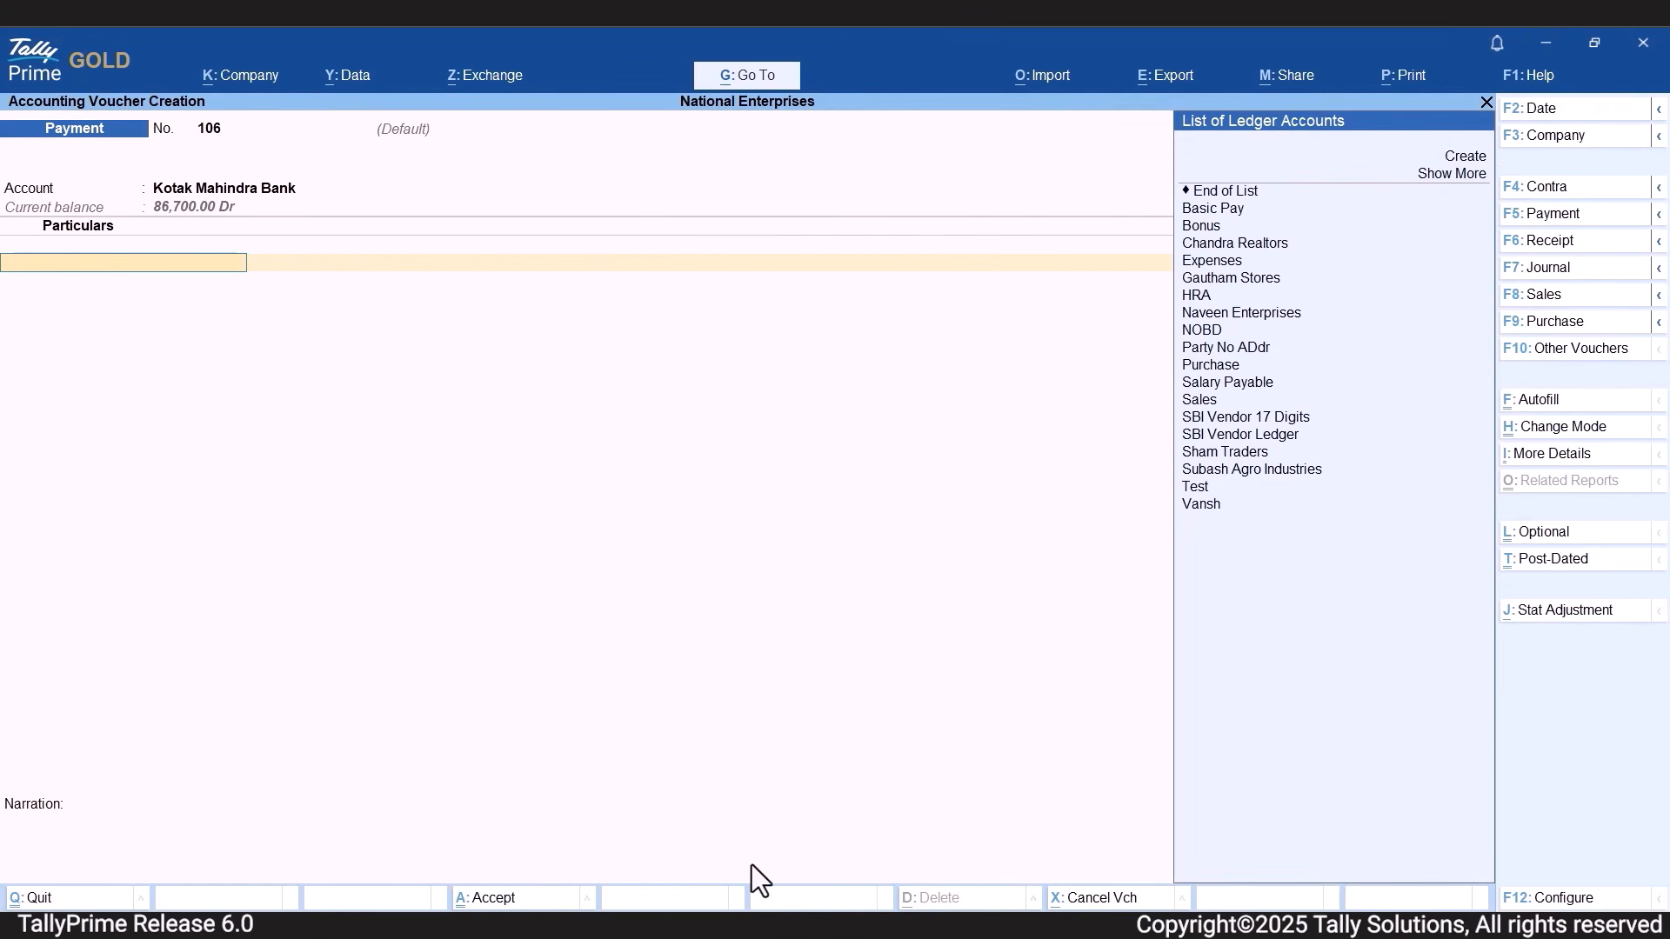
Add Naveen Enterprises as the party in the payment voucher with an amount of 10,000.
key("Down")
key("Down")
key("Down")
key("Down")
key("Down")
key("Down")
key("Down")
key("Down")
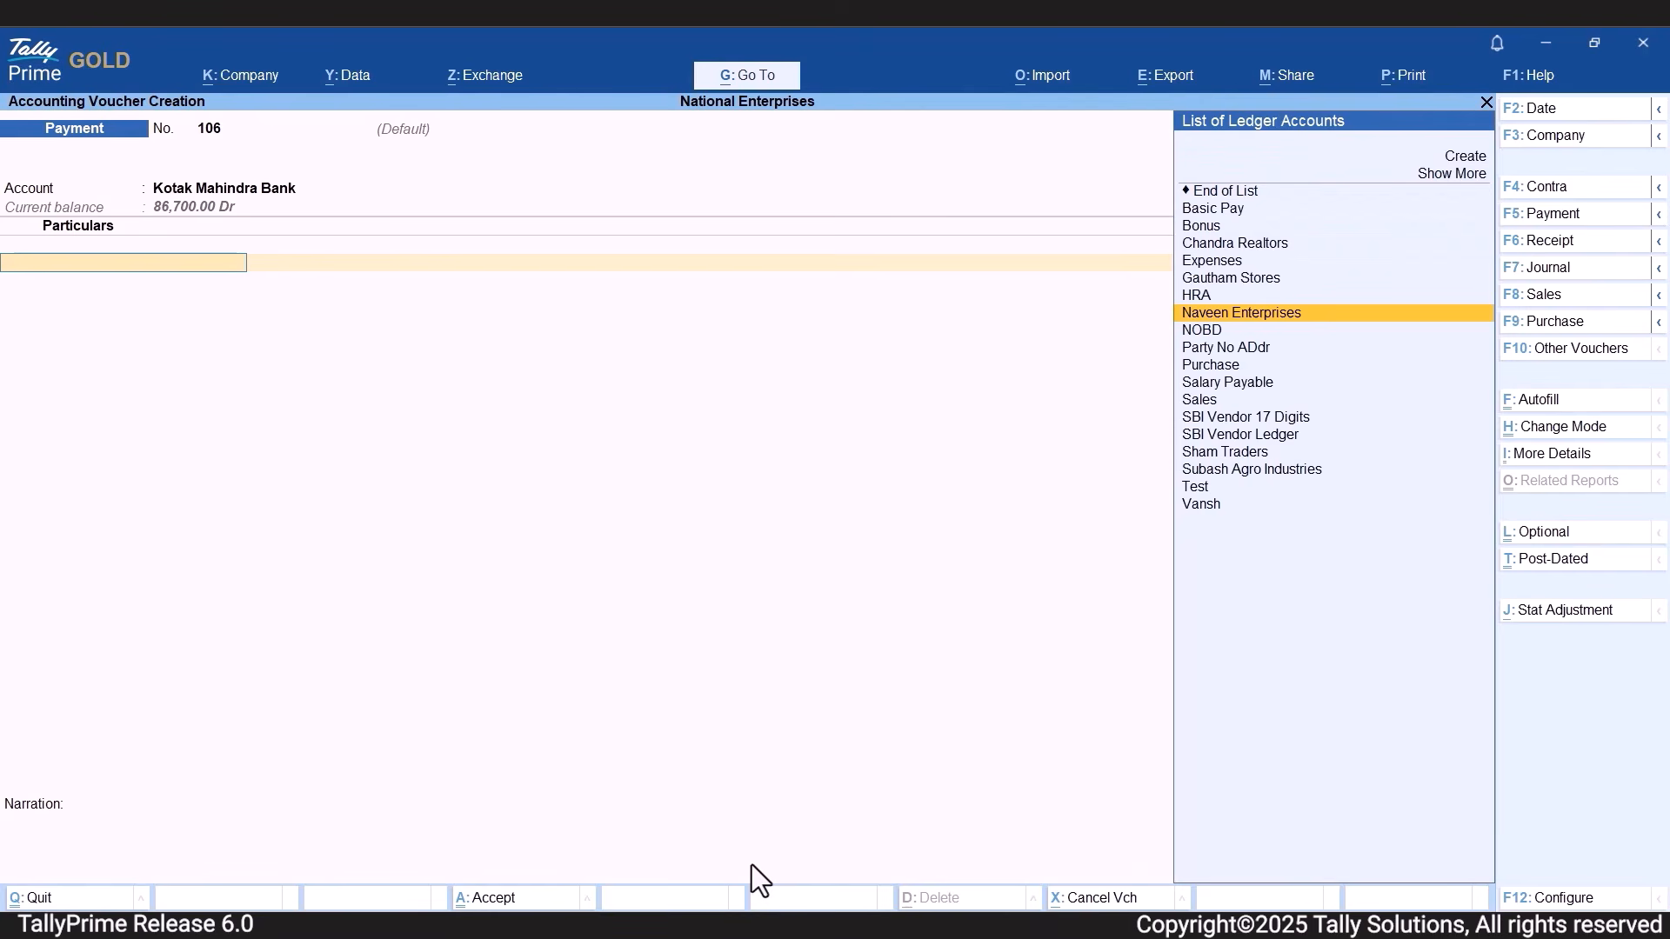
key("Return")
type("10,000")
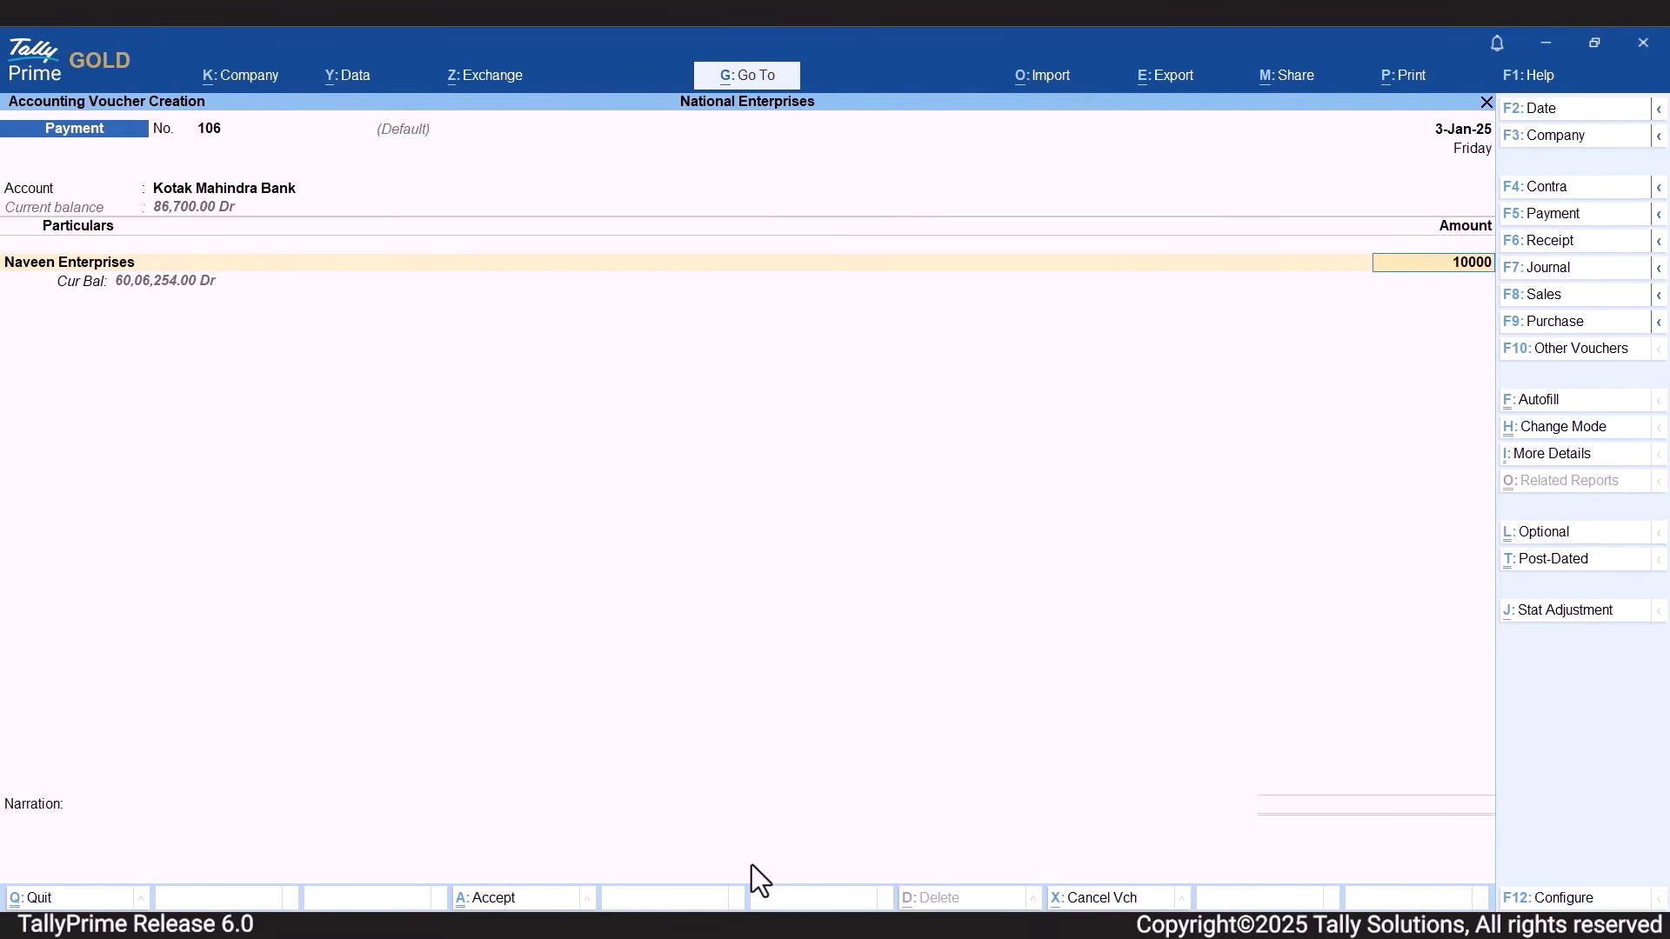
key("Return")
Record the bill-wise details for Naveen Enterprises as New Ref 106 for the full 10,000.
key("Down")
key("Return")
key("Return")
key("Return")
key("Return")
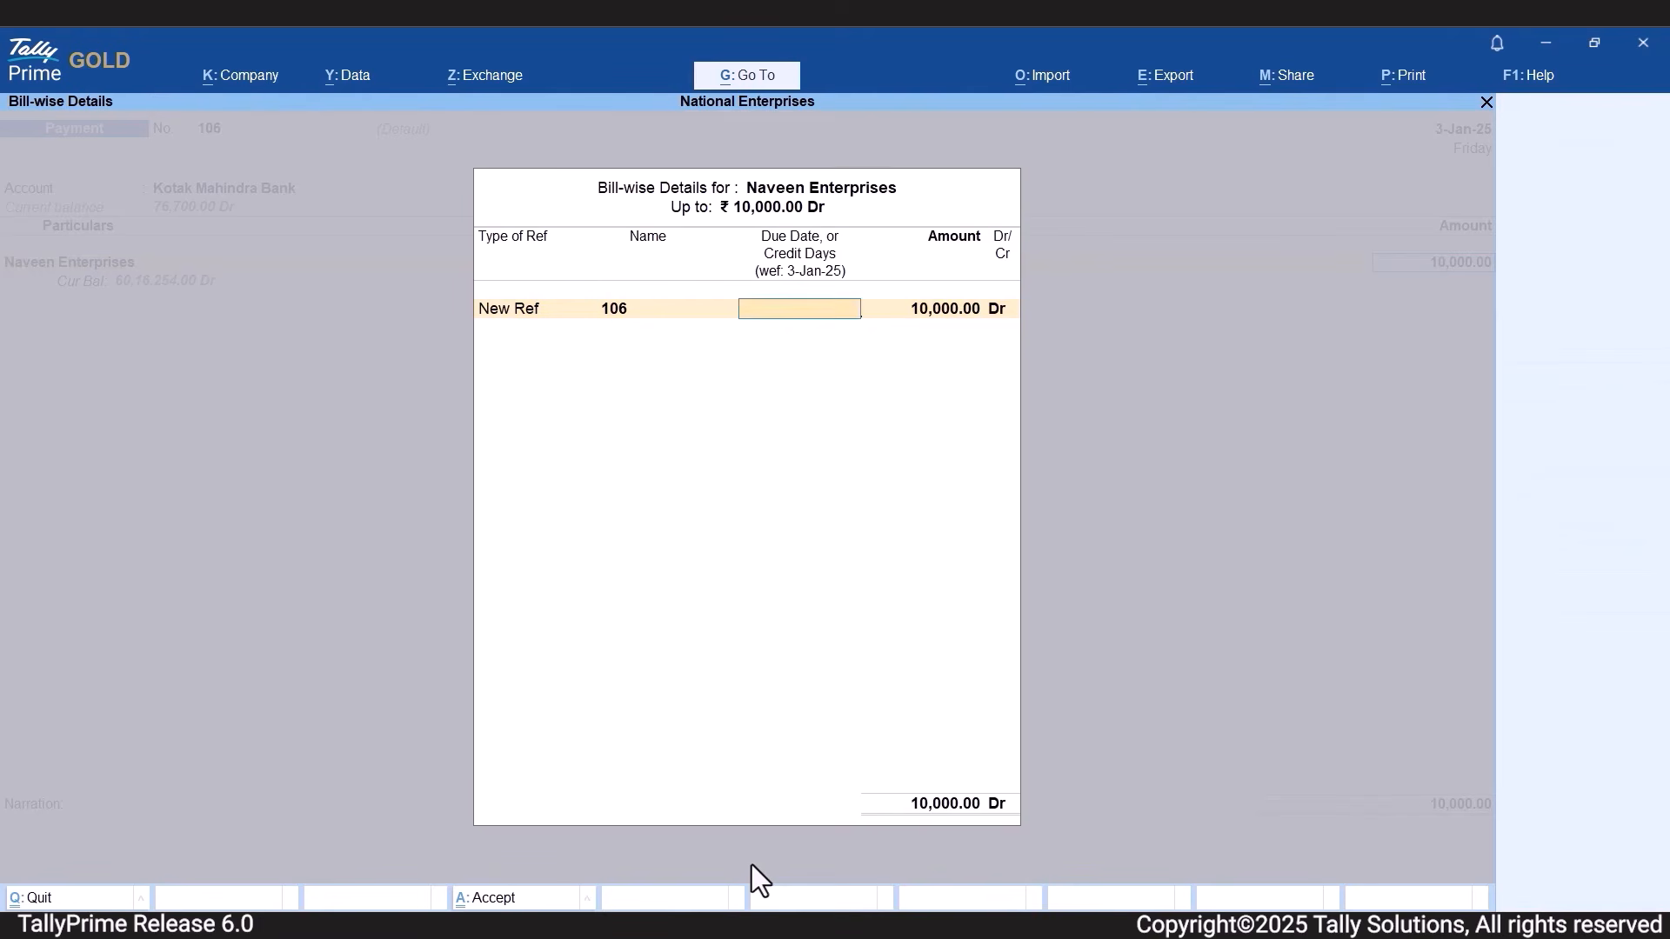
key("Return")
Allocate the 10,000 as an e-Fund Transfer by NEFT with instrument date 3-Jan-25, and save the voucher without a narration.
key("Return")
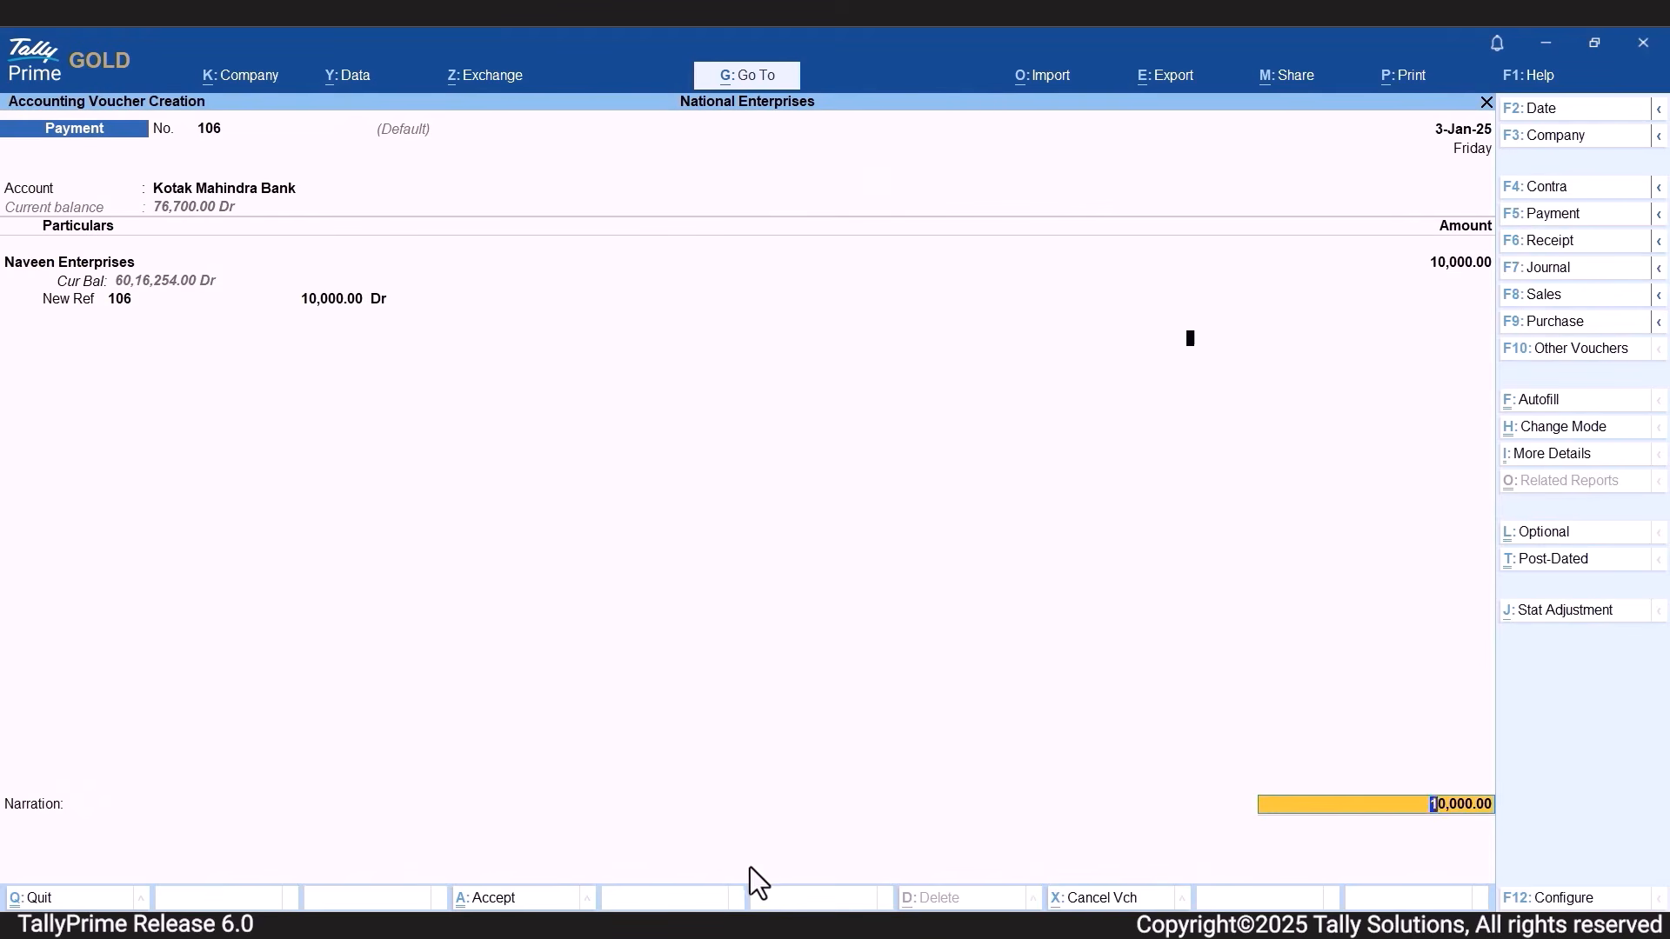
key("Return")
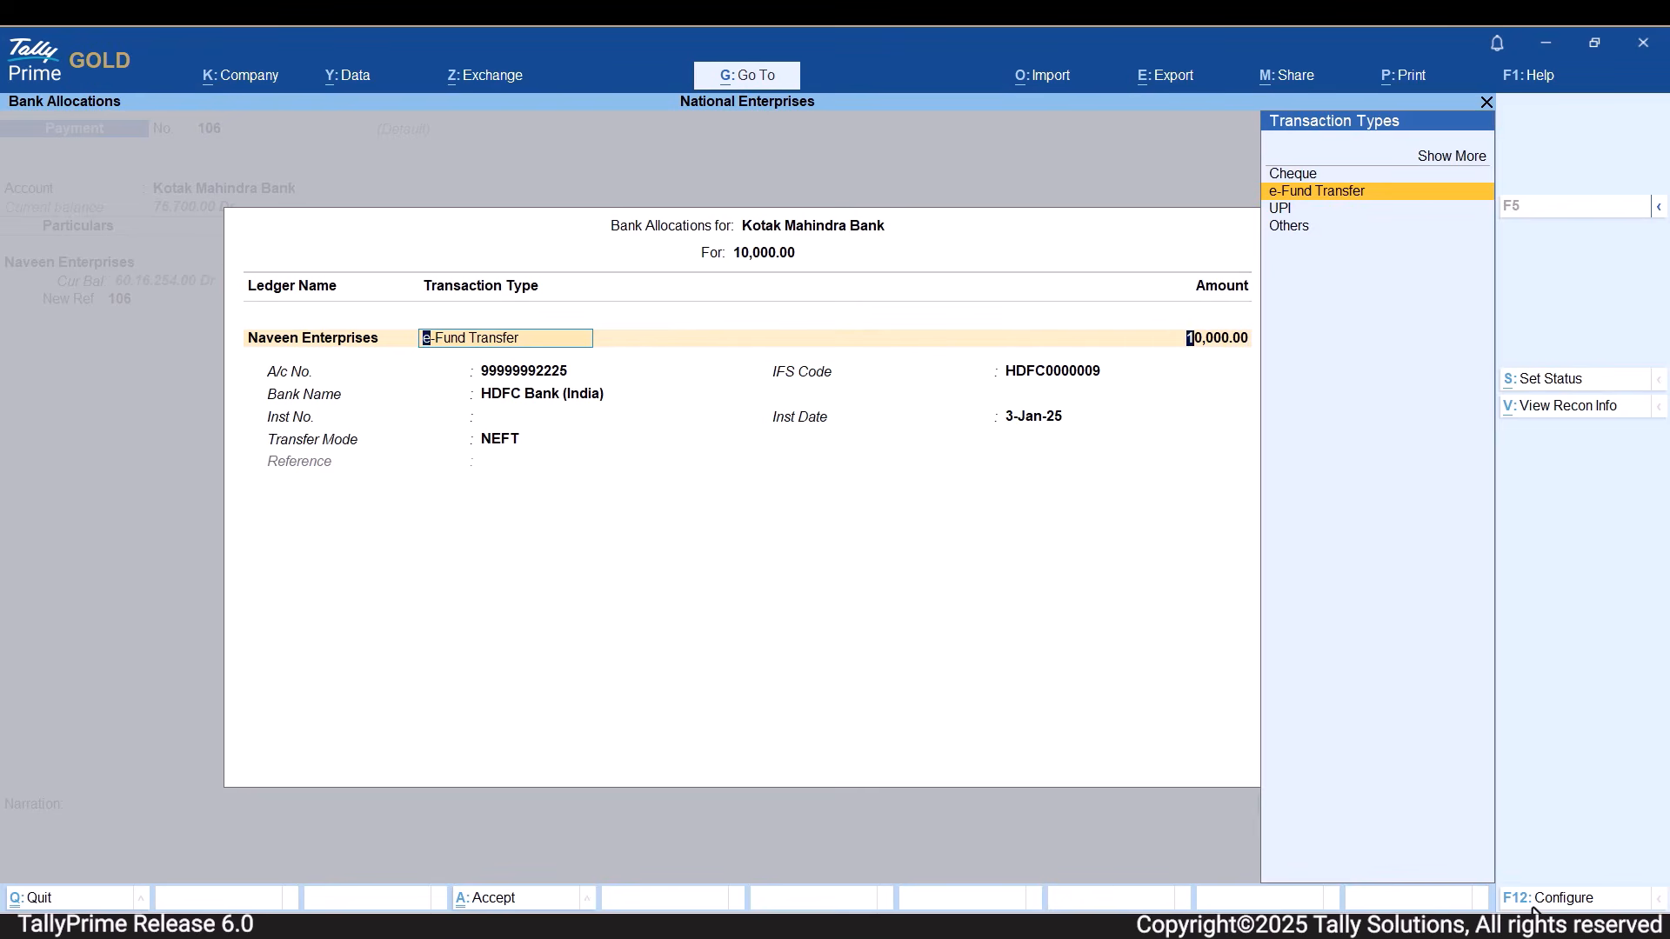
key("Return")
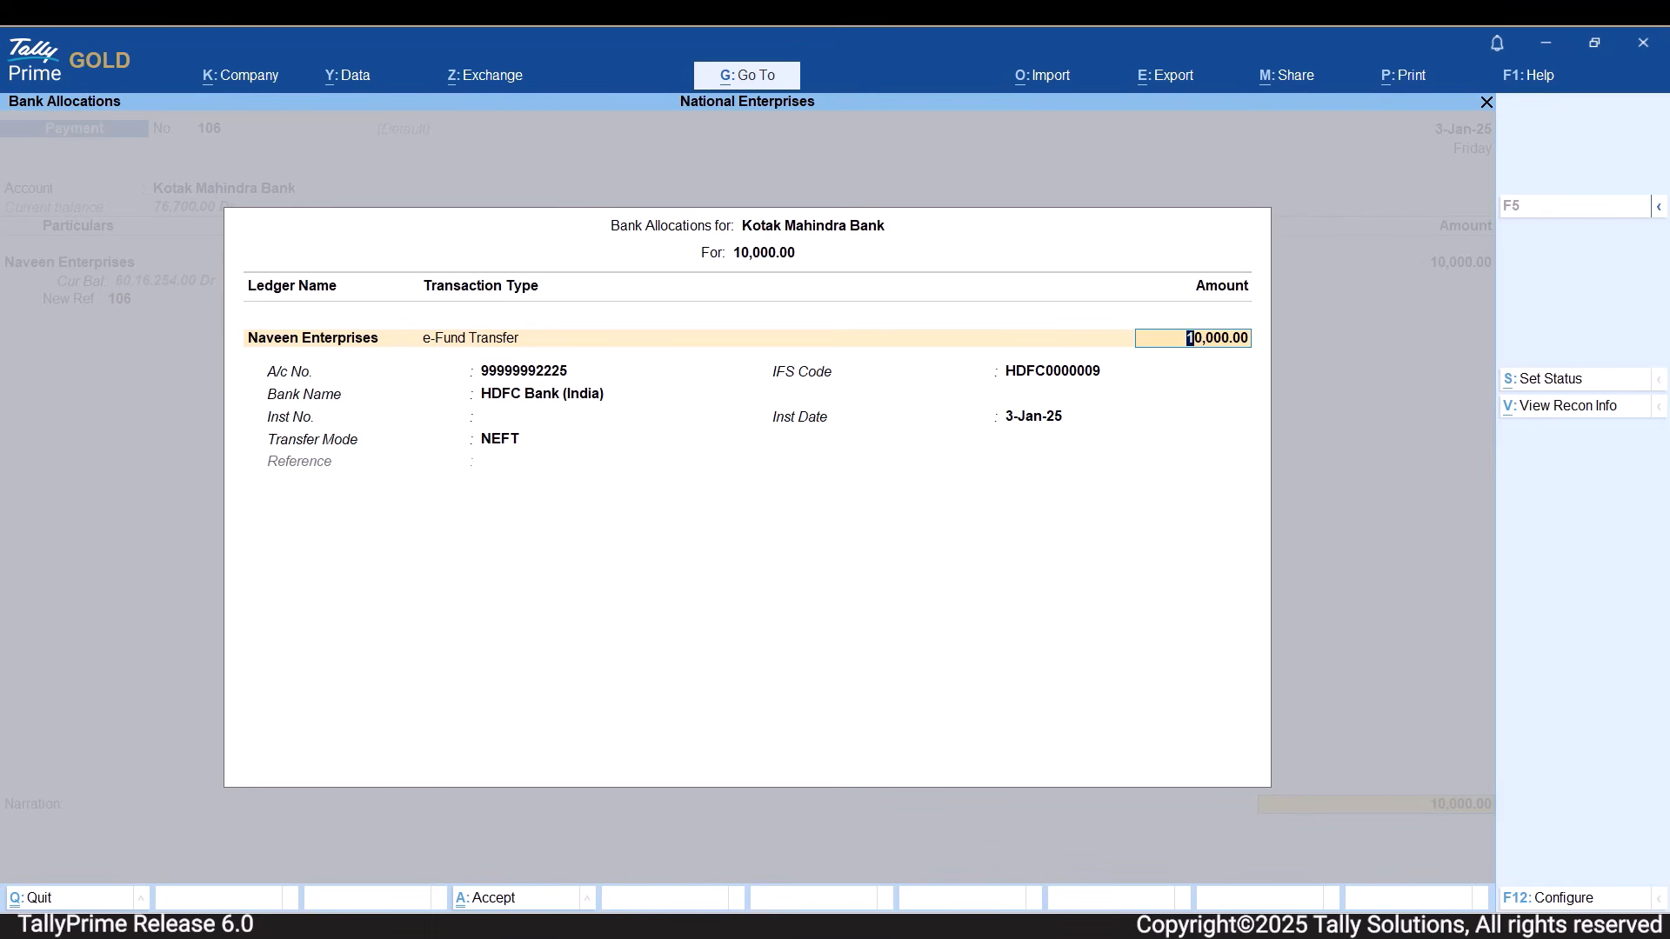
key("Return")
key("Return")
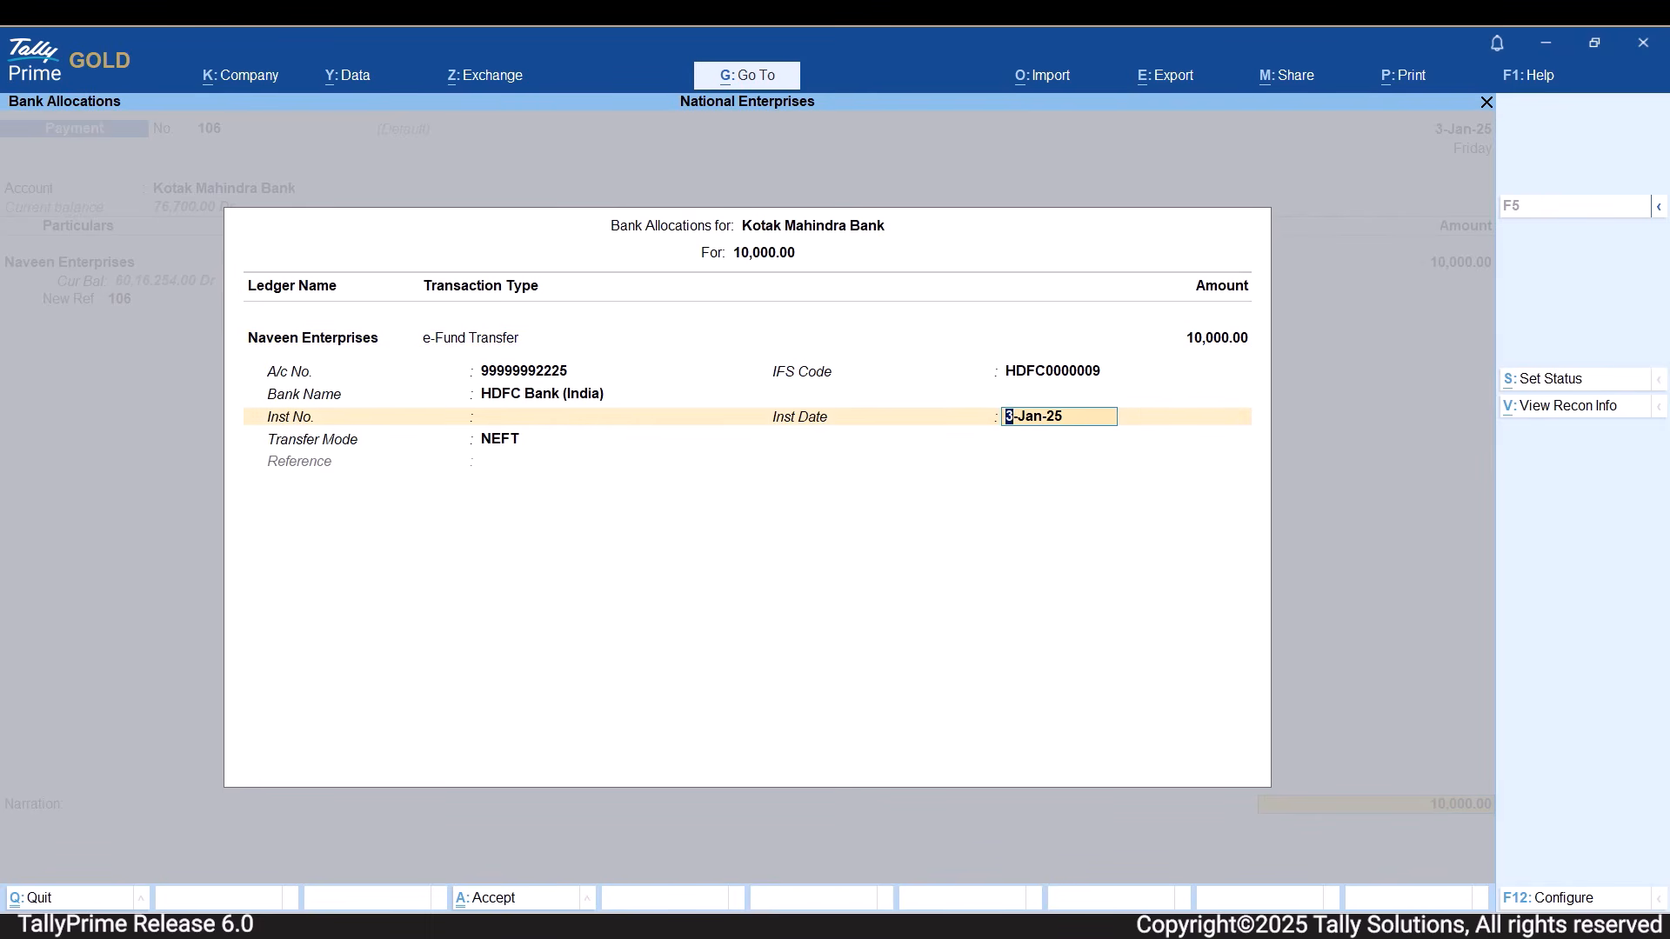
key("Return")
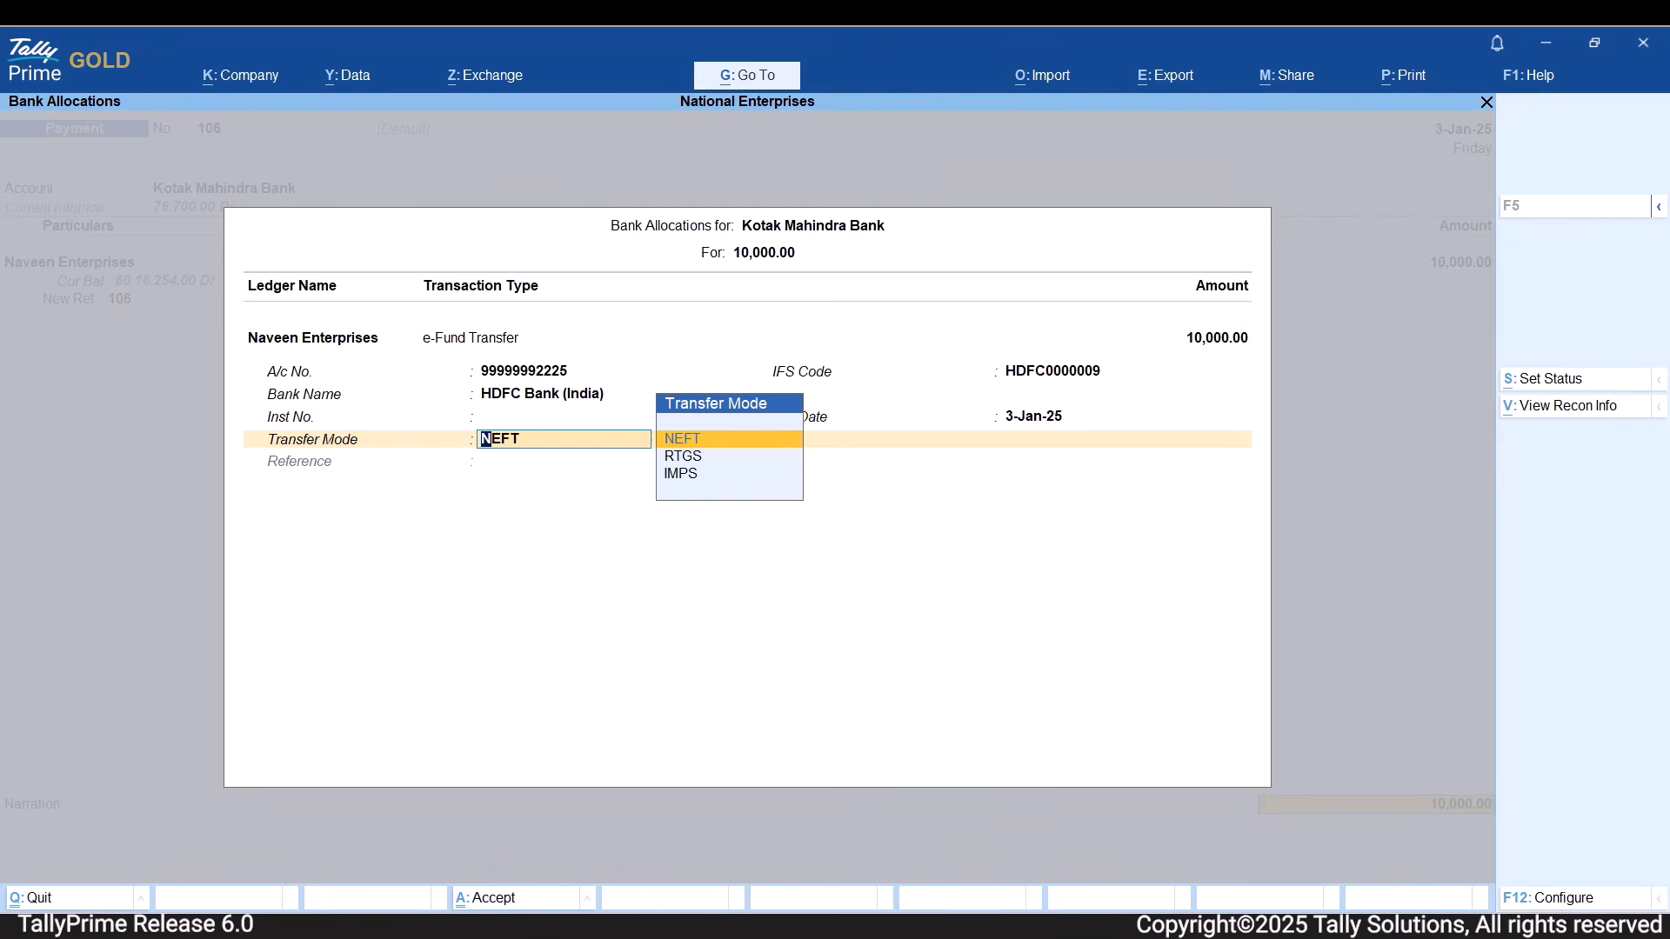
key("Return")
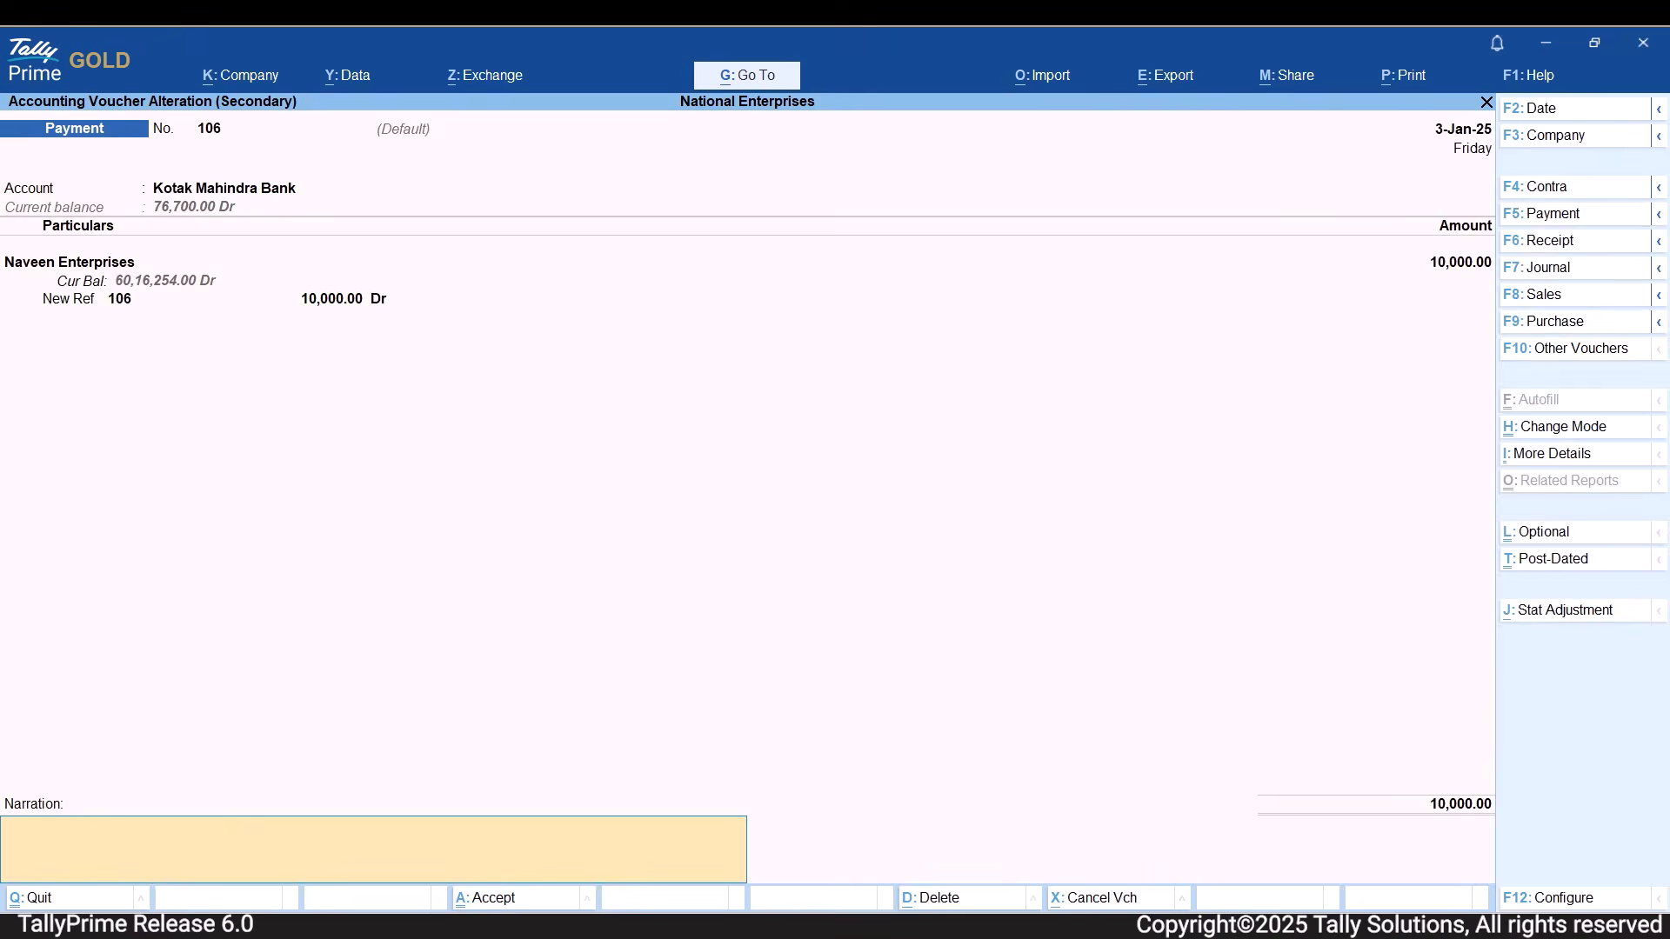
key("Return")
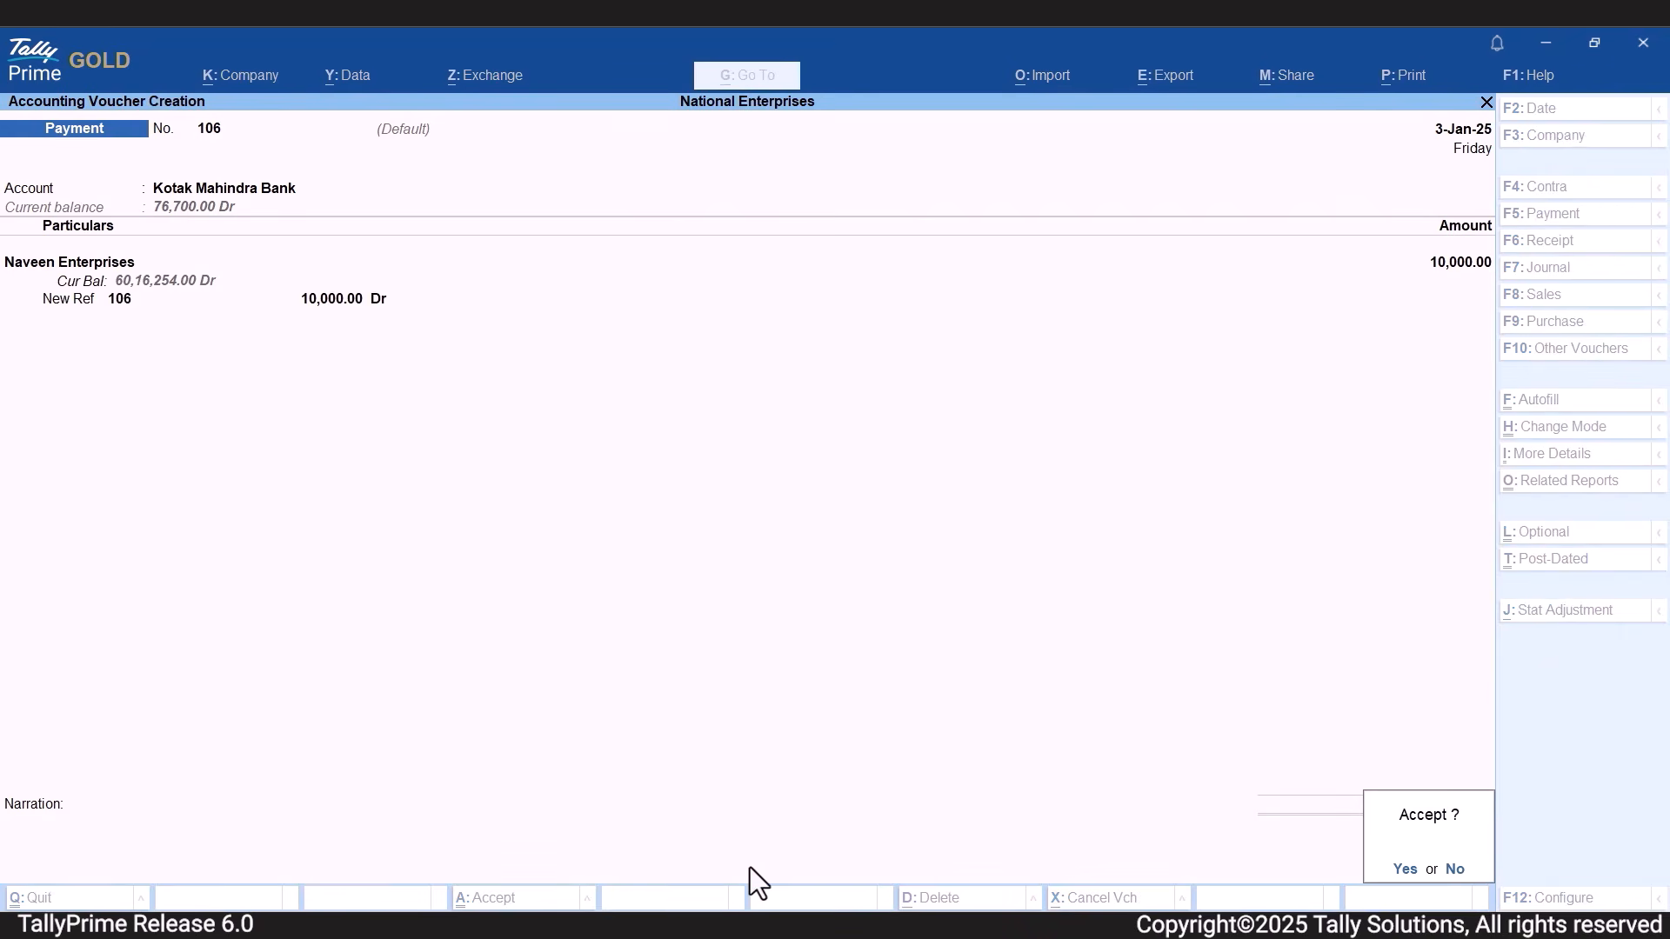
key("y")
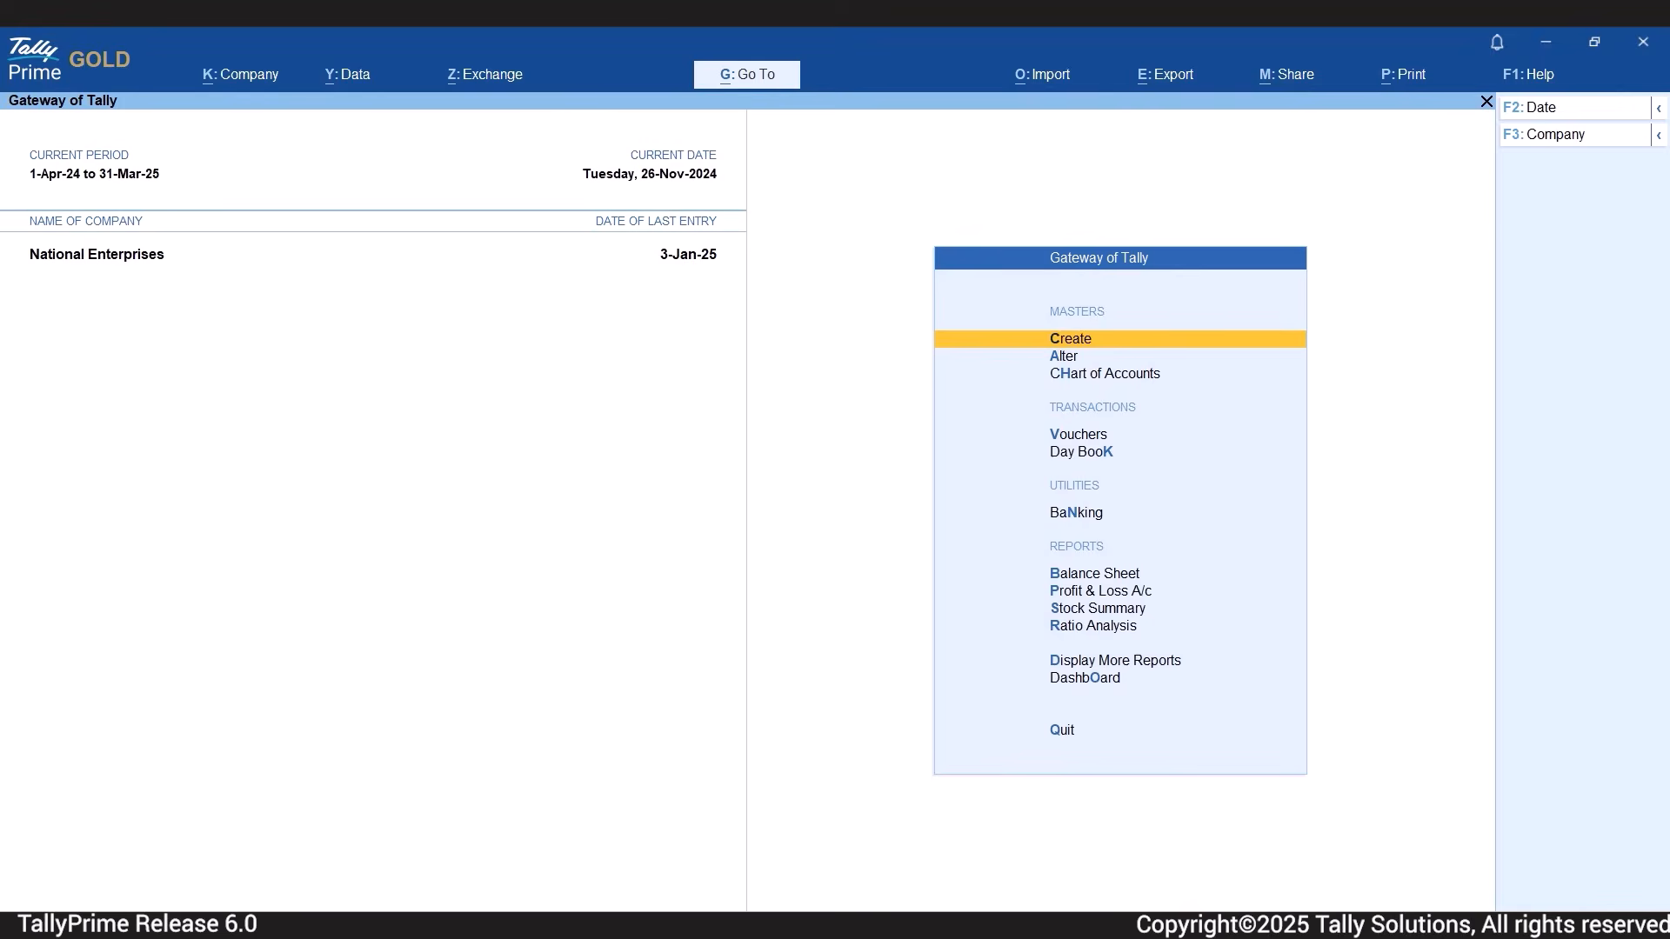
Open the Banking Activities report.
key("alt+g")
type("Bankin")
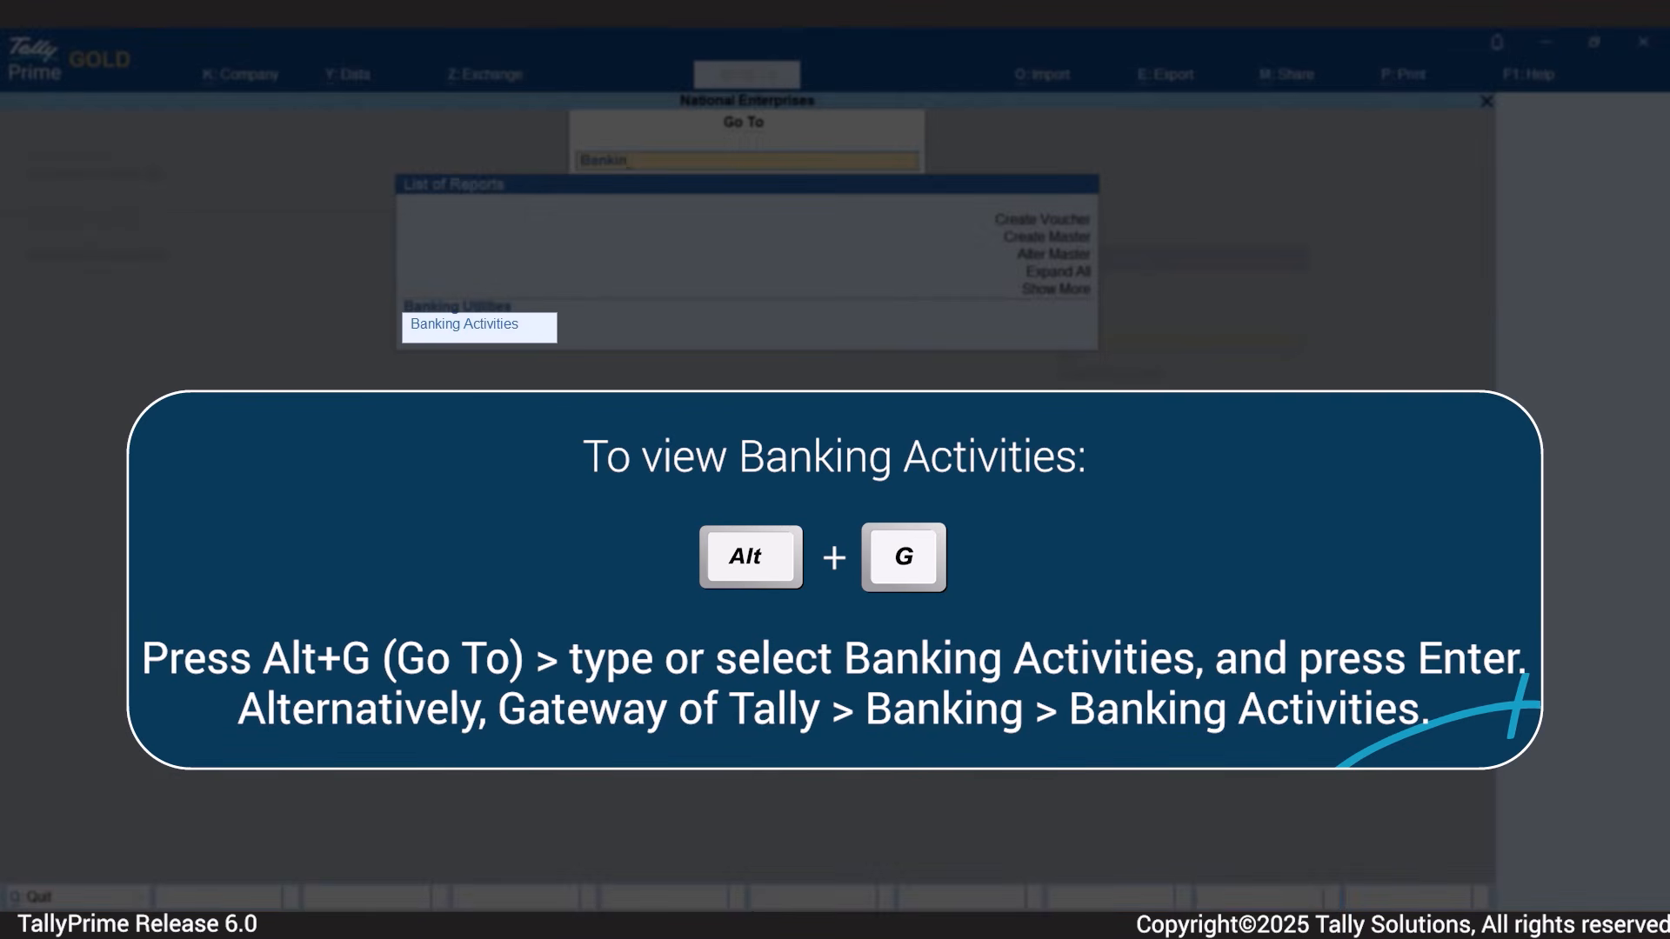
key("Return")
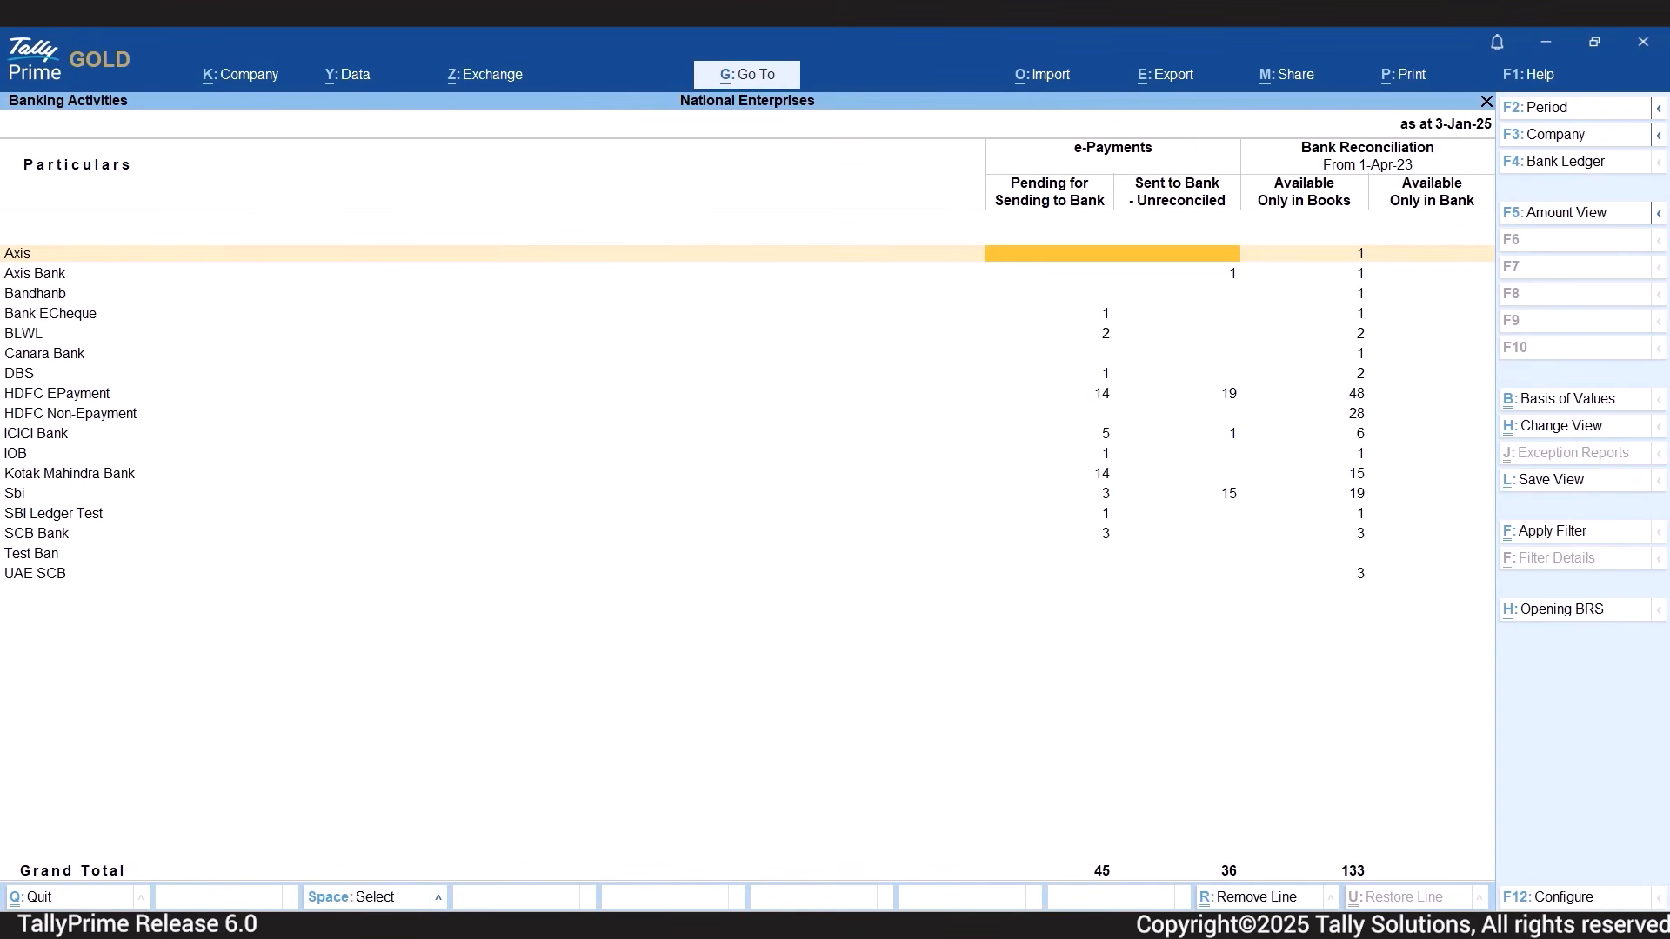
Drill down into the e-Payments of Kotak Mahindra Bank.
key("Down")
key("Down")
key("Down")
key("Down")
key("Down")
key("Down")
key("Down")
key("Down")
key("Down")
key("Down")
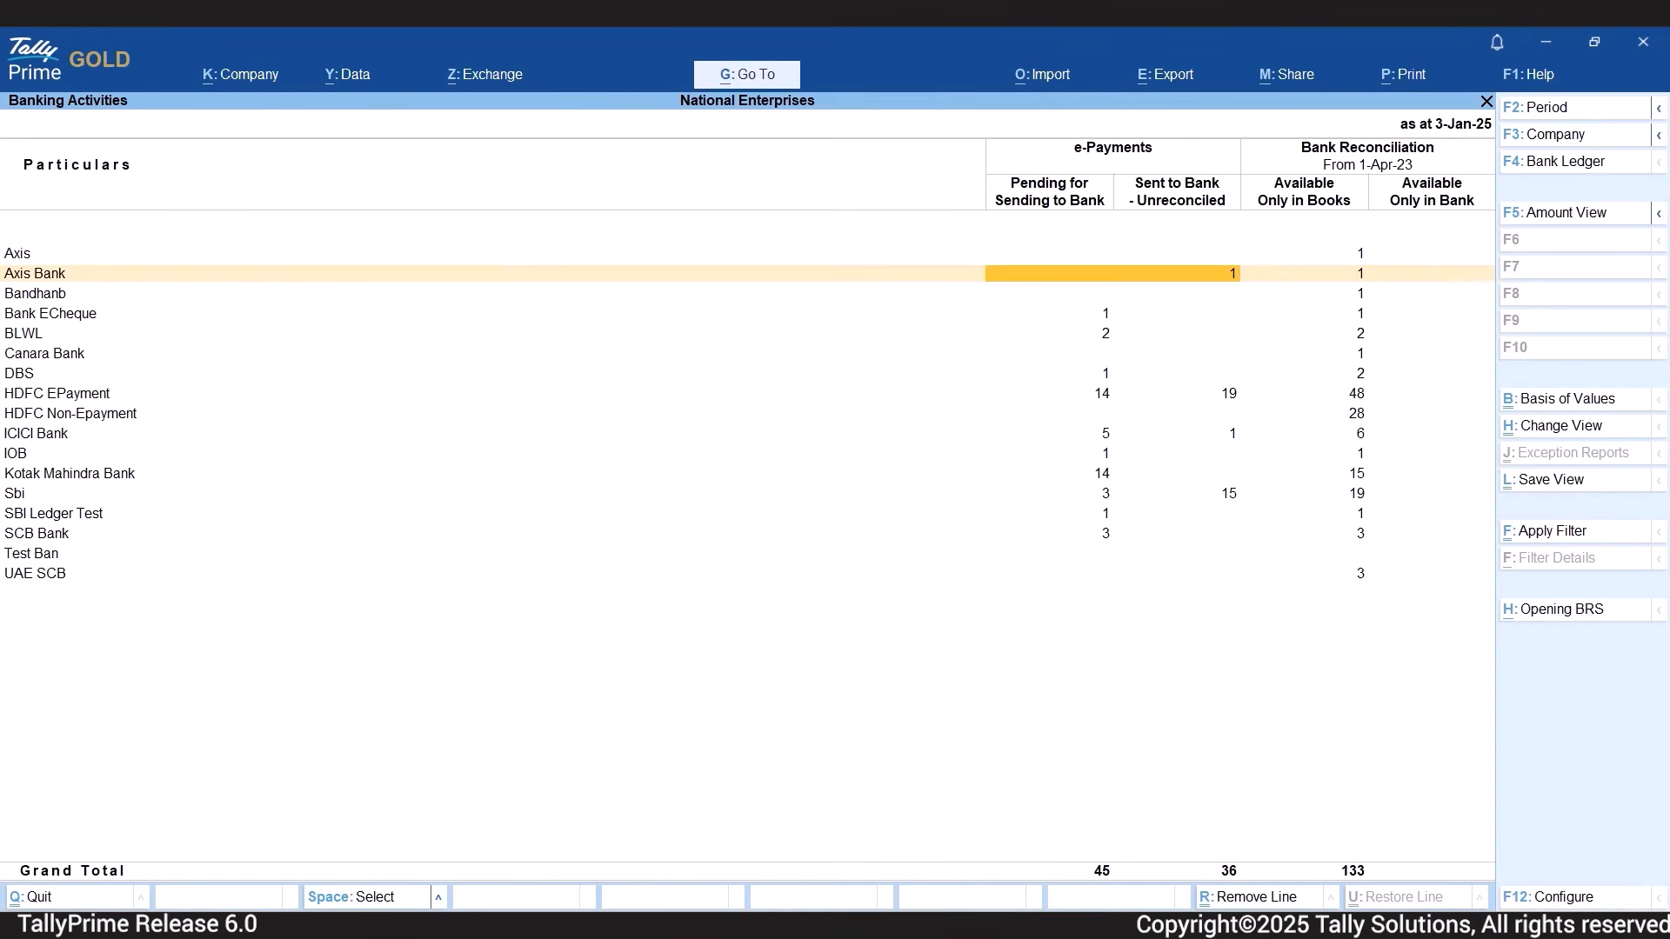
key("Down")
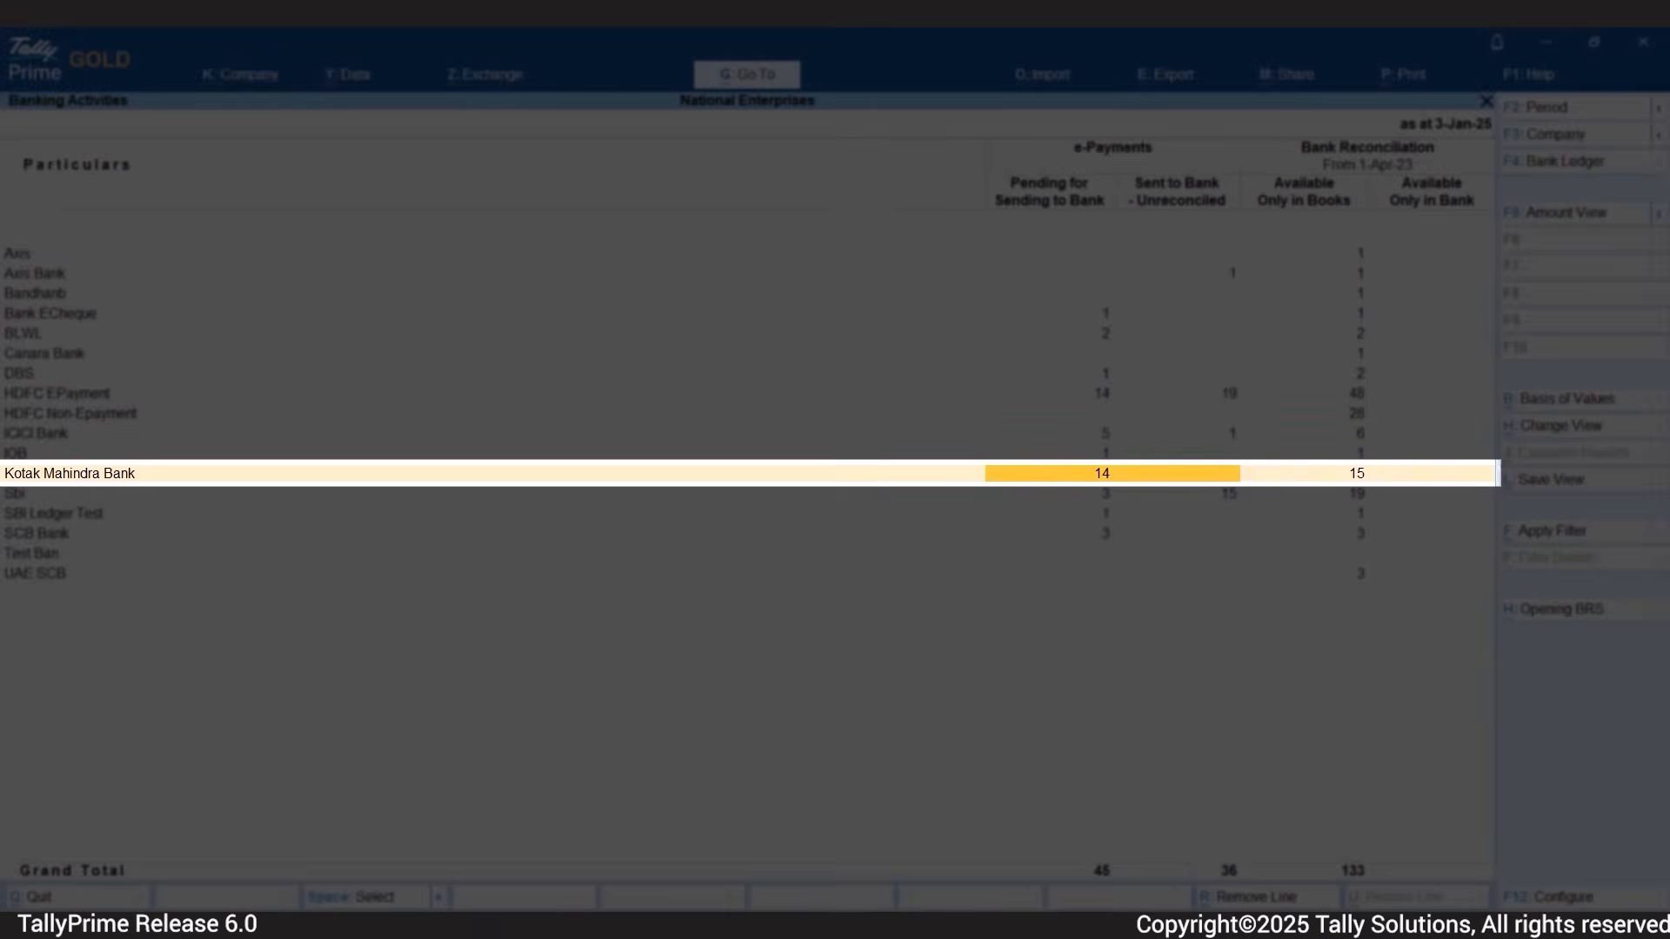
key("Return")
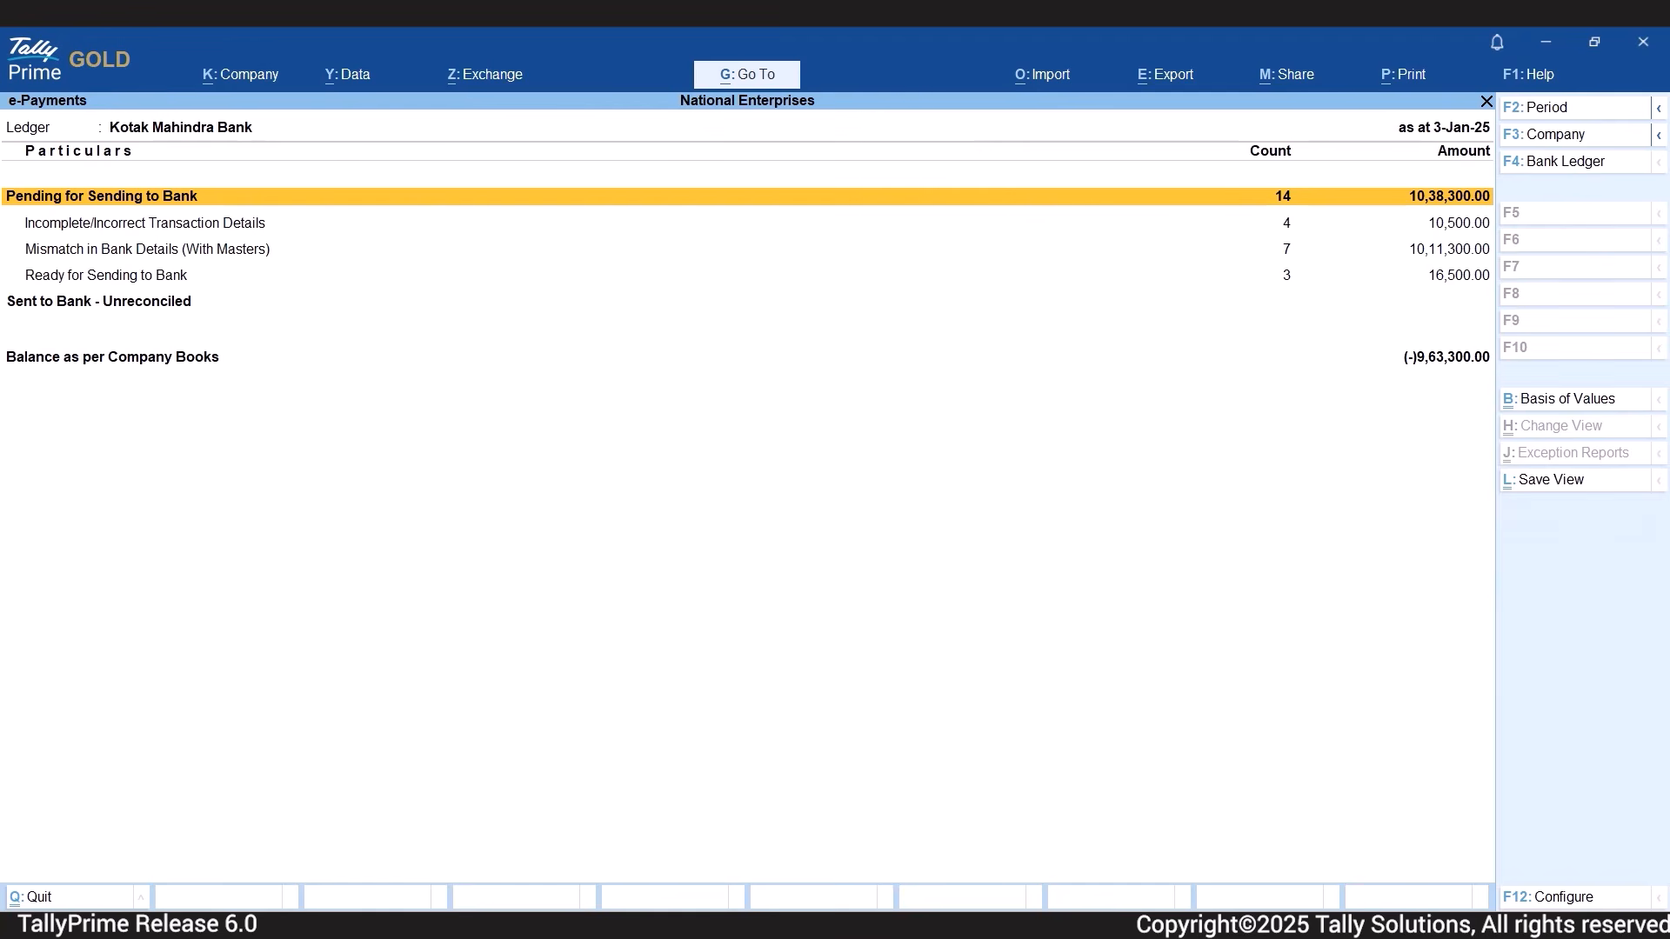
Open the payments that are Ready for Sending to Bank and expand the details of the Subash Agro Industries transaction.
key("Down")
key("Down")
key("Down")
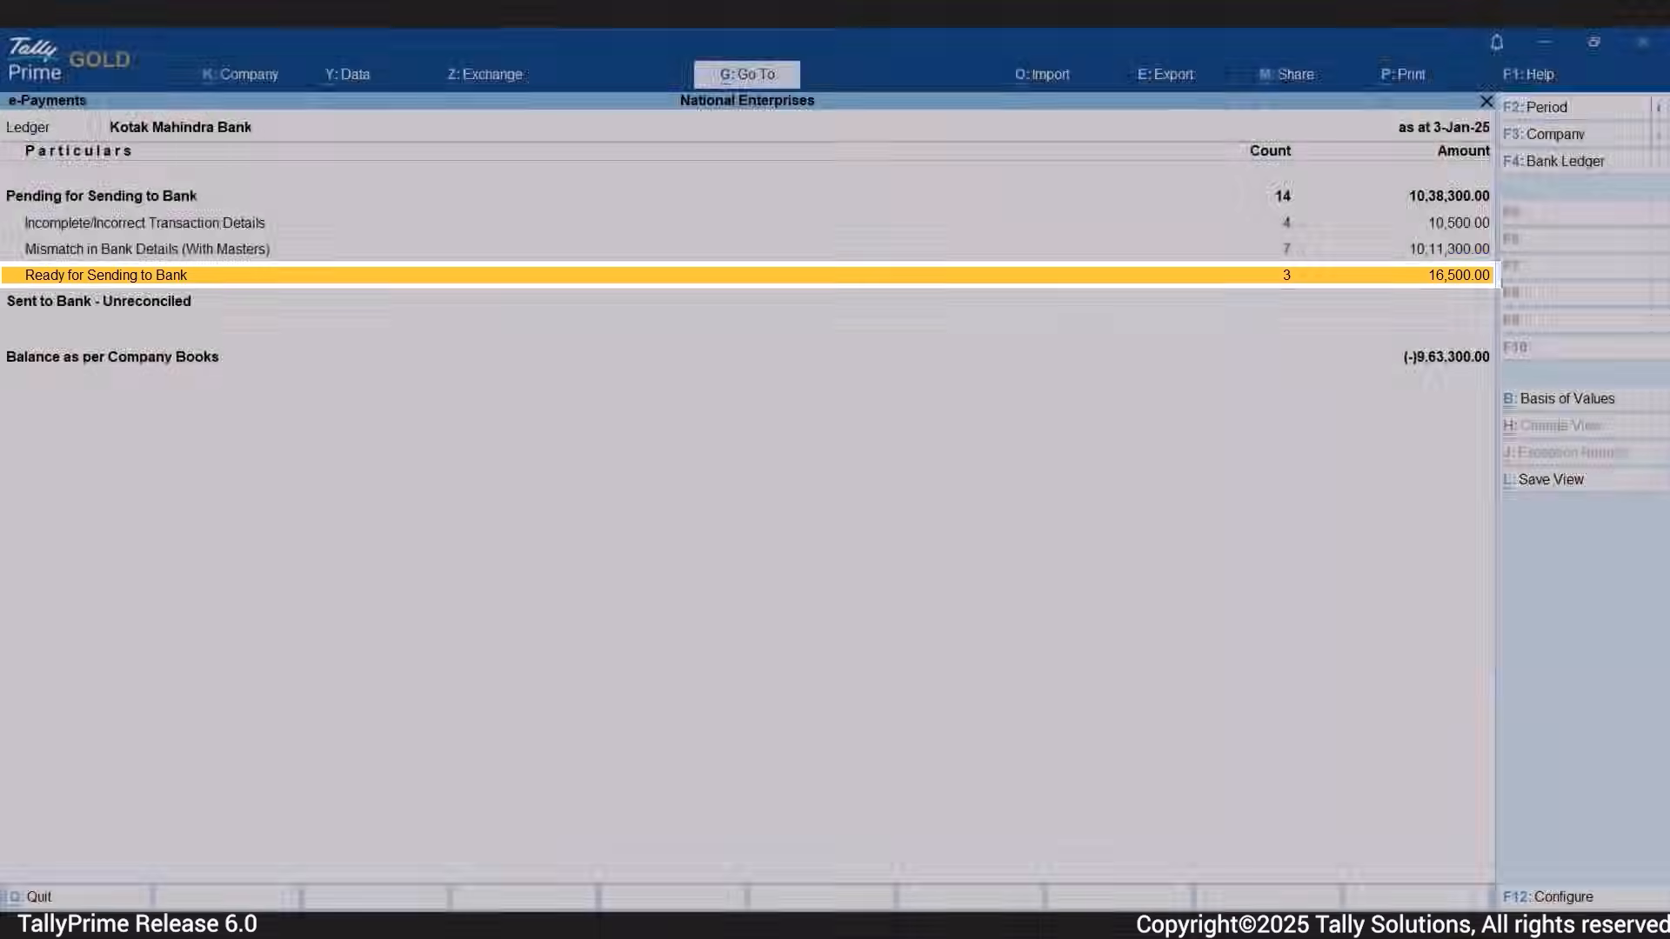
key("Return")
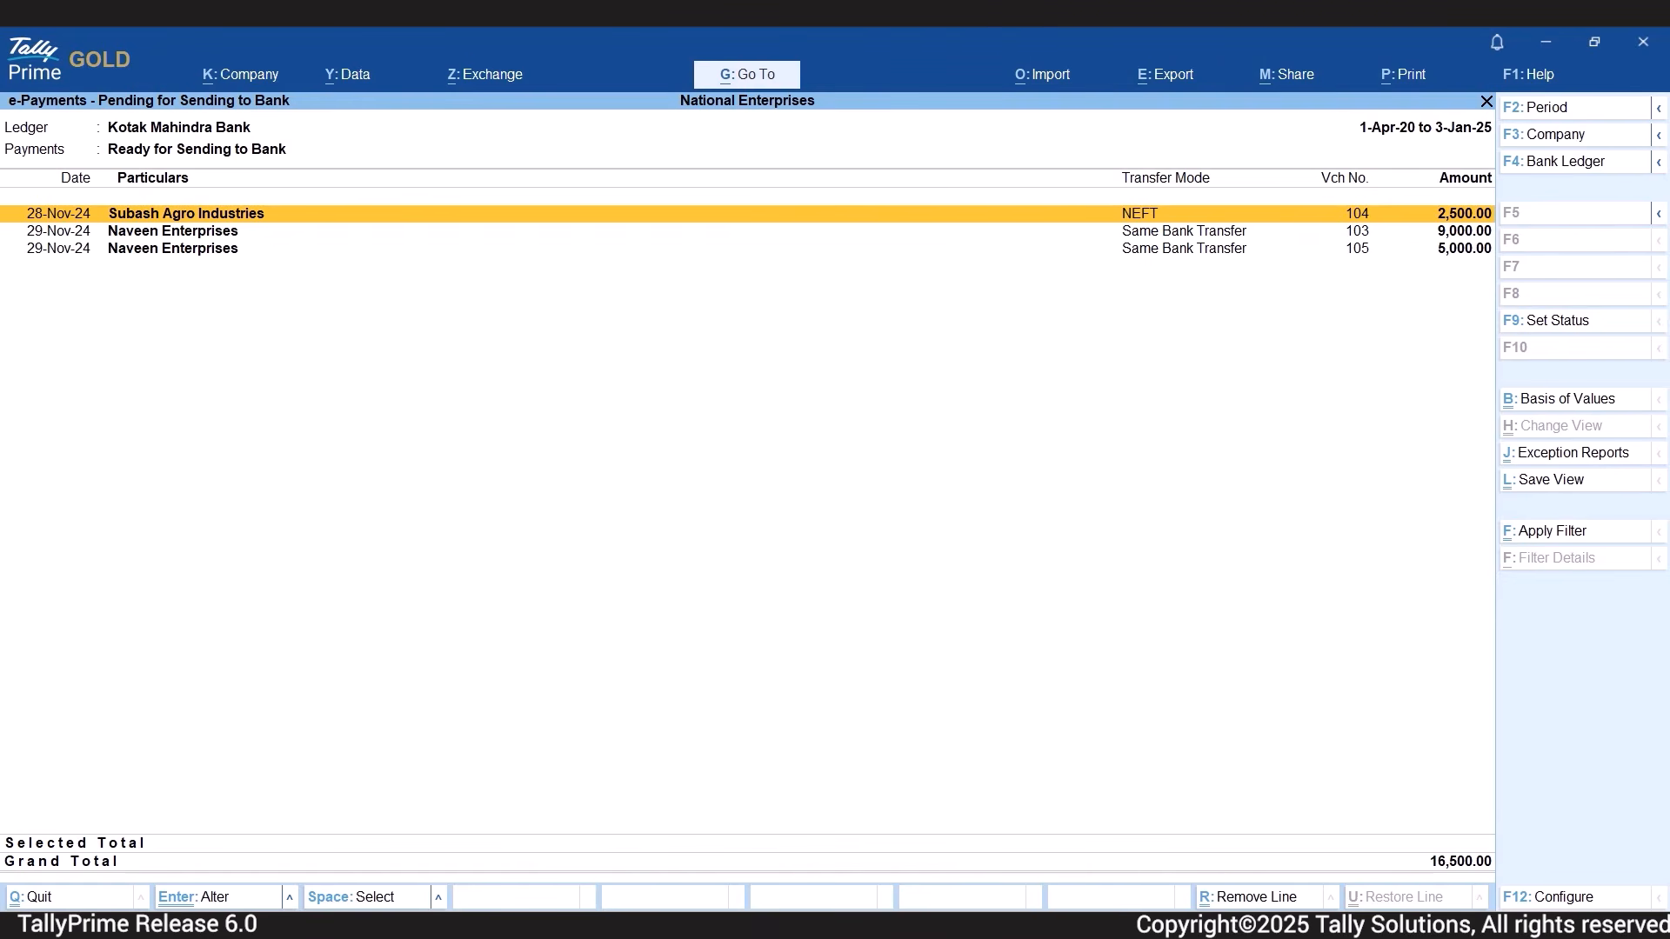
key("shift+Return")
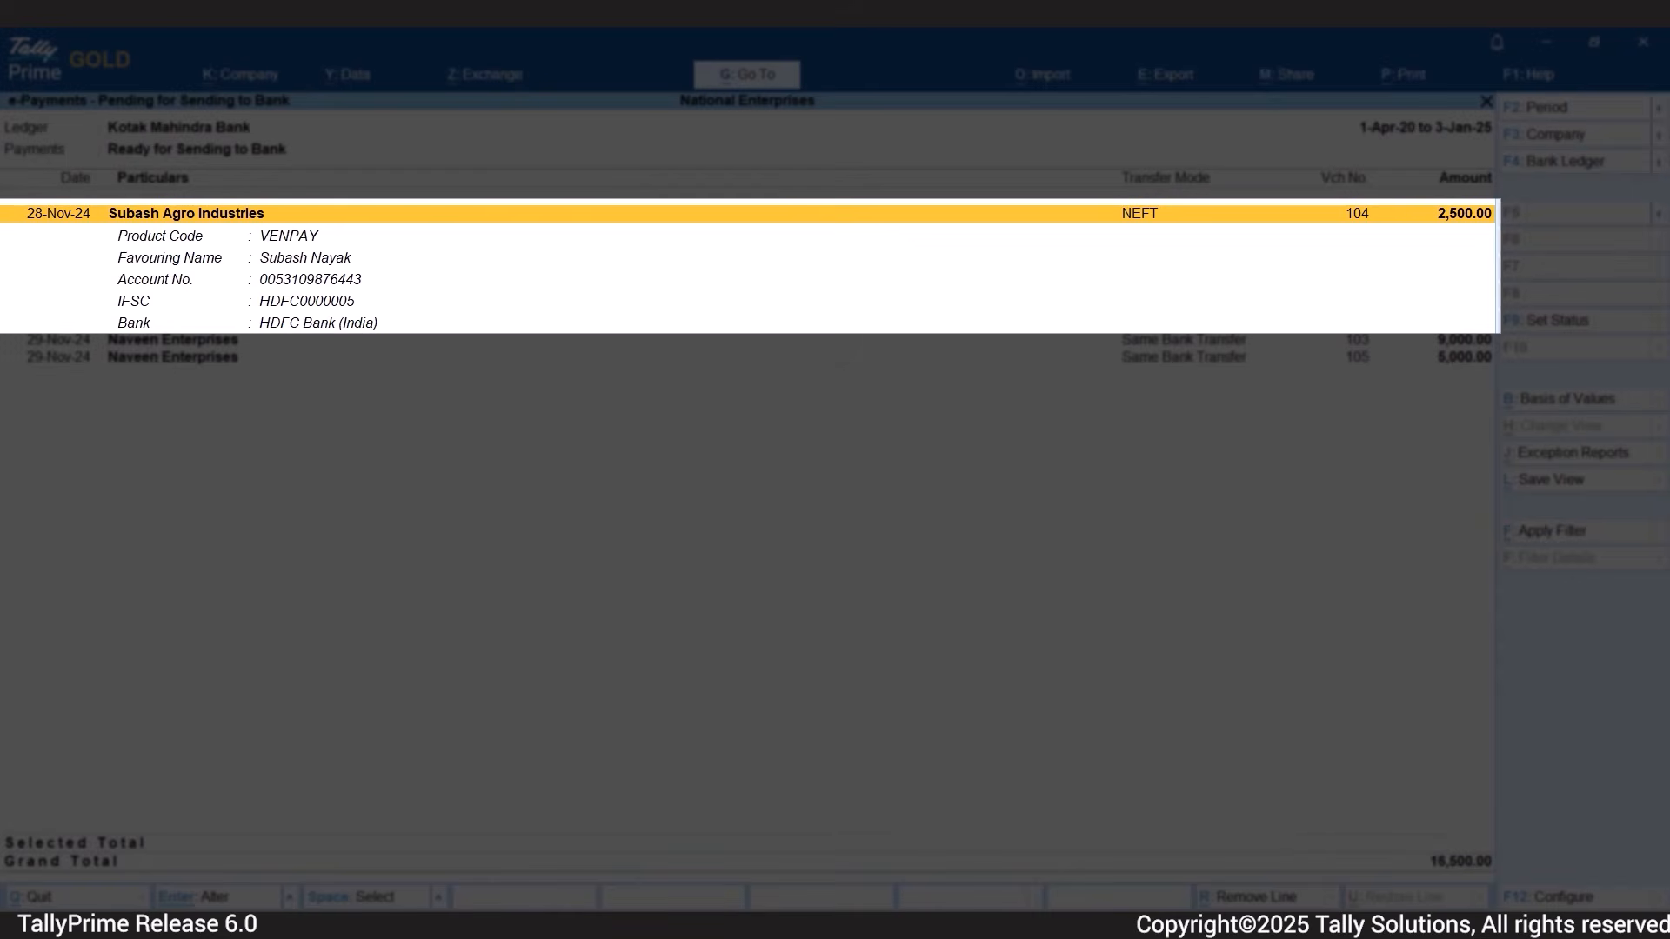
Collapse the transaction details and close the e-Payments and Banking Activities reports to return to the Gateway of Tally.
key("shift+Return")
key("Escape")
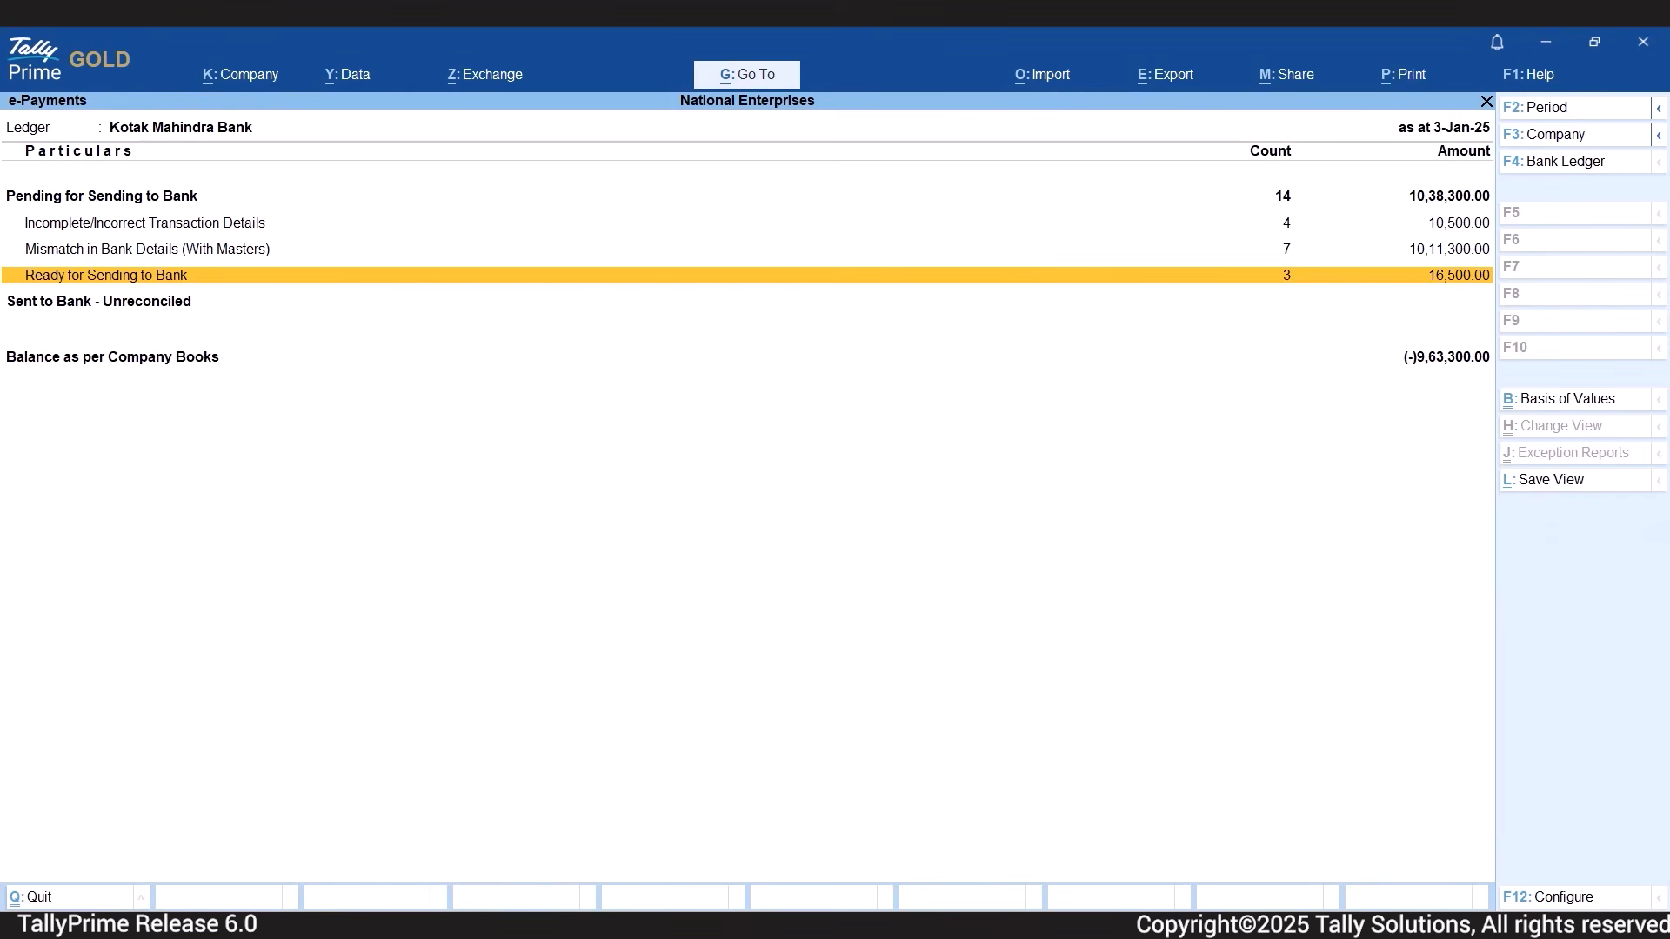
key("Escape")
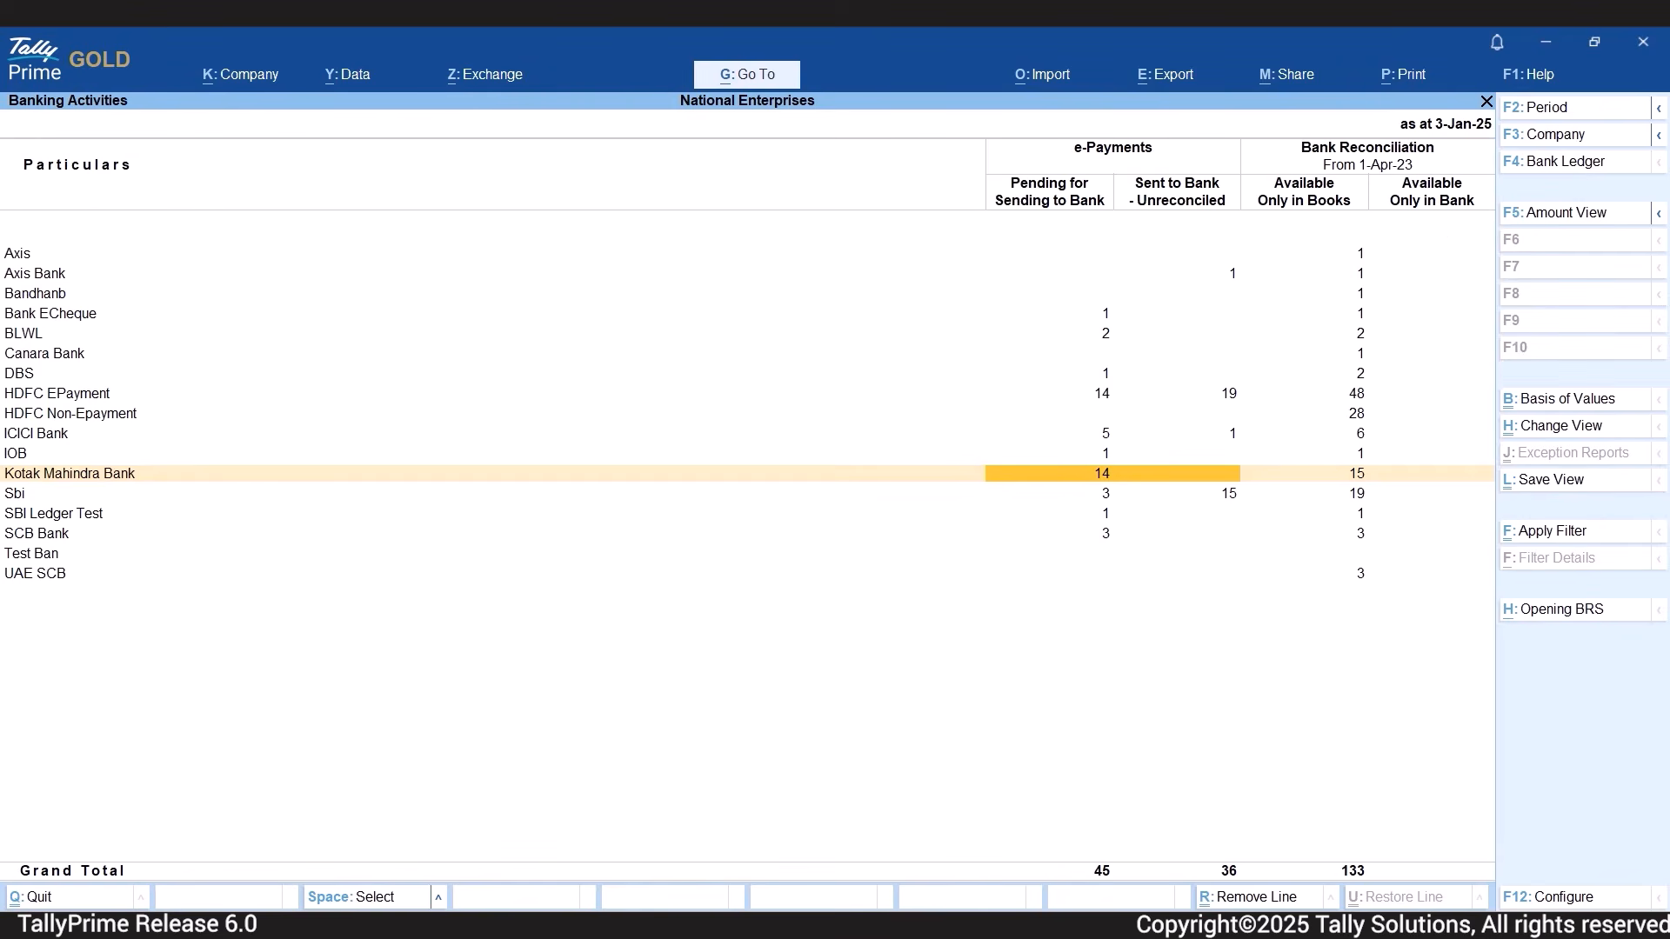
key("Escape")
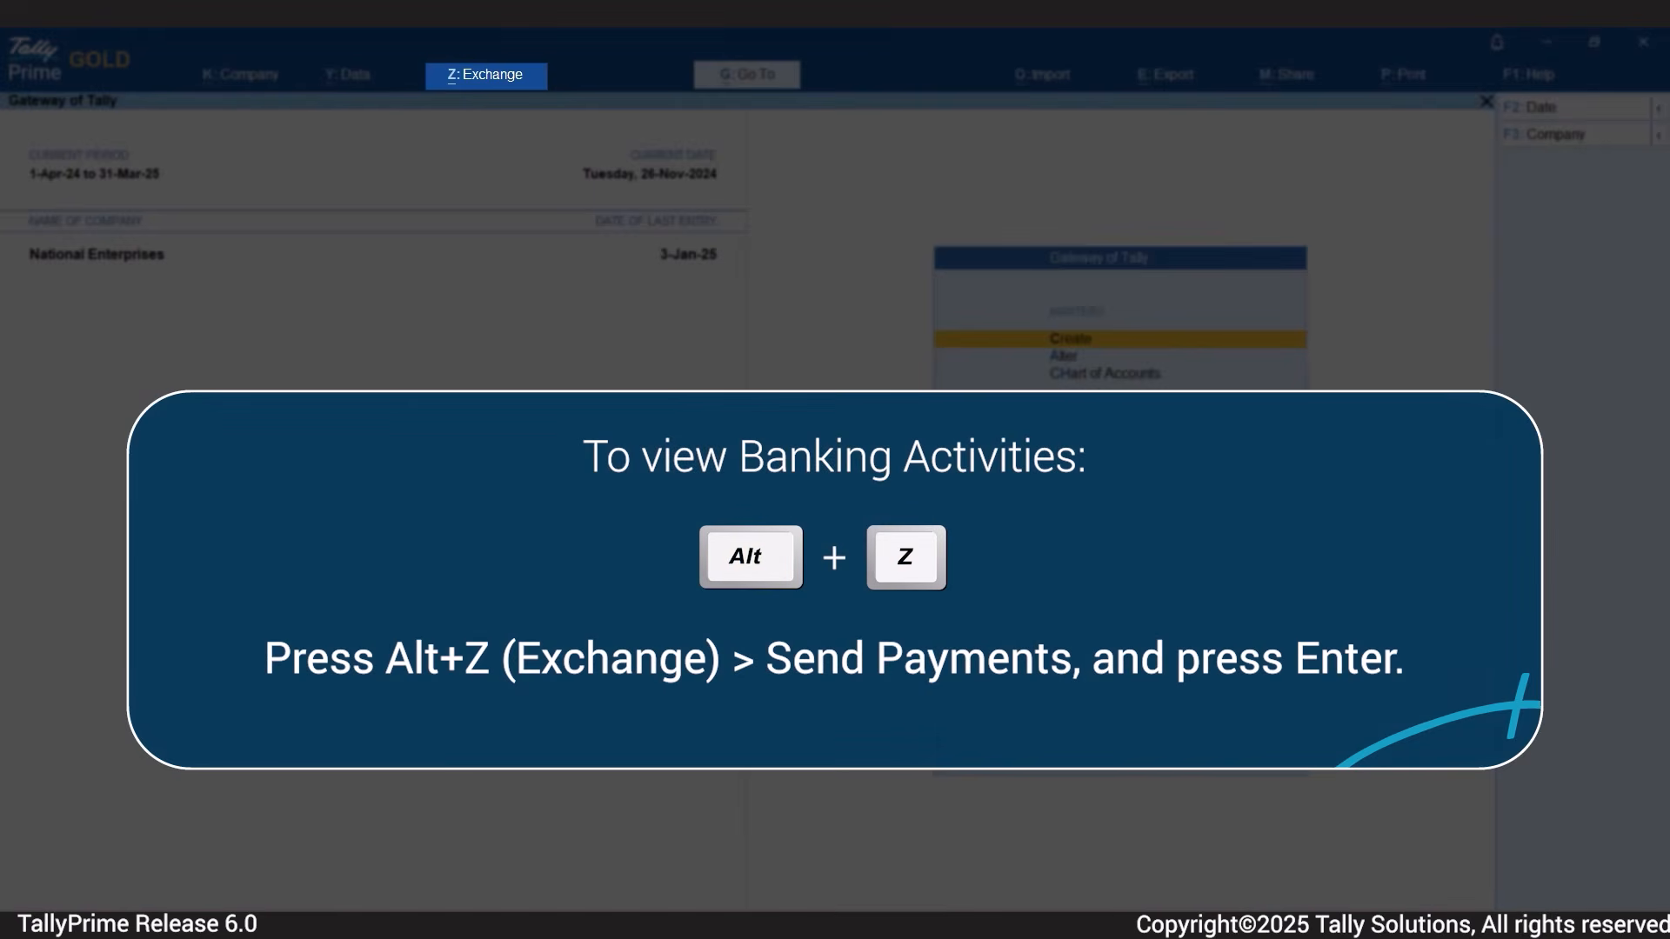
Open Send Payments and display the payments of the Kotak Mahindra Bank ledger.
key("alt+z")
key("Down")
key("Down")
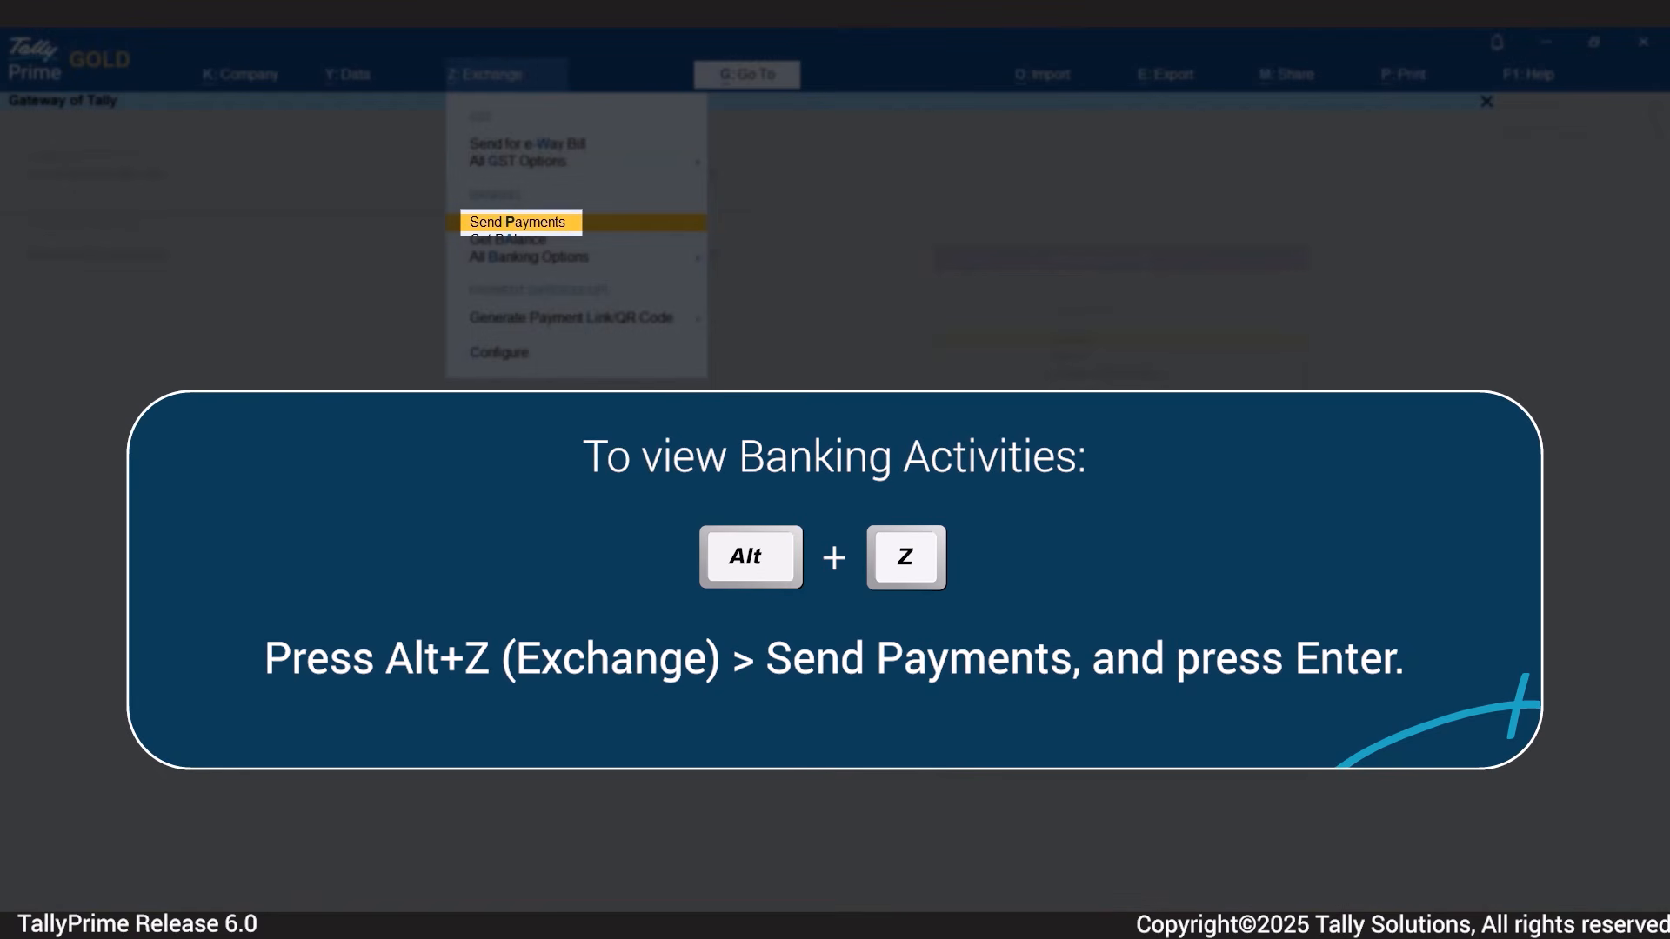
key("Return")
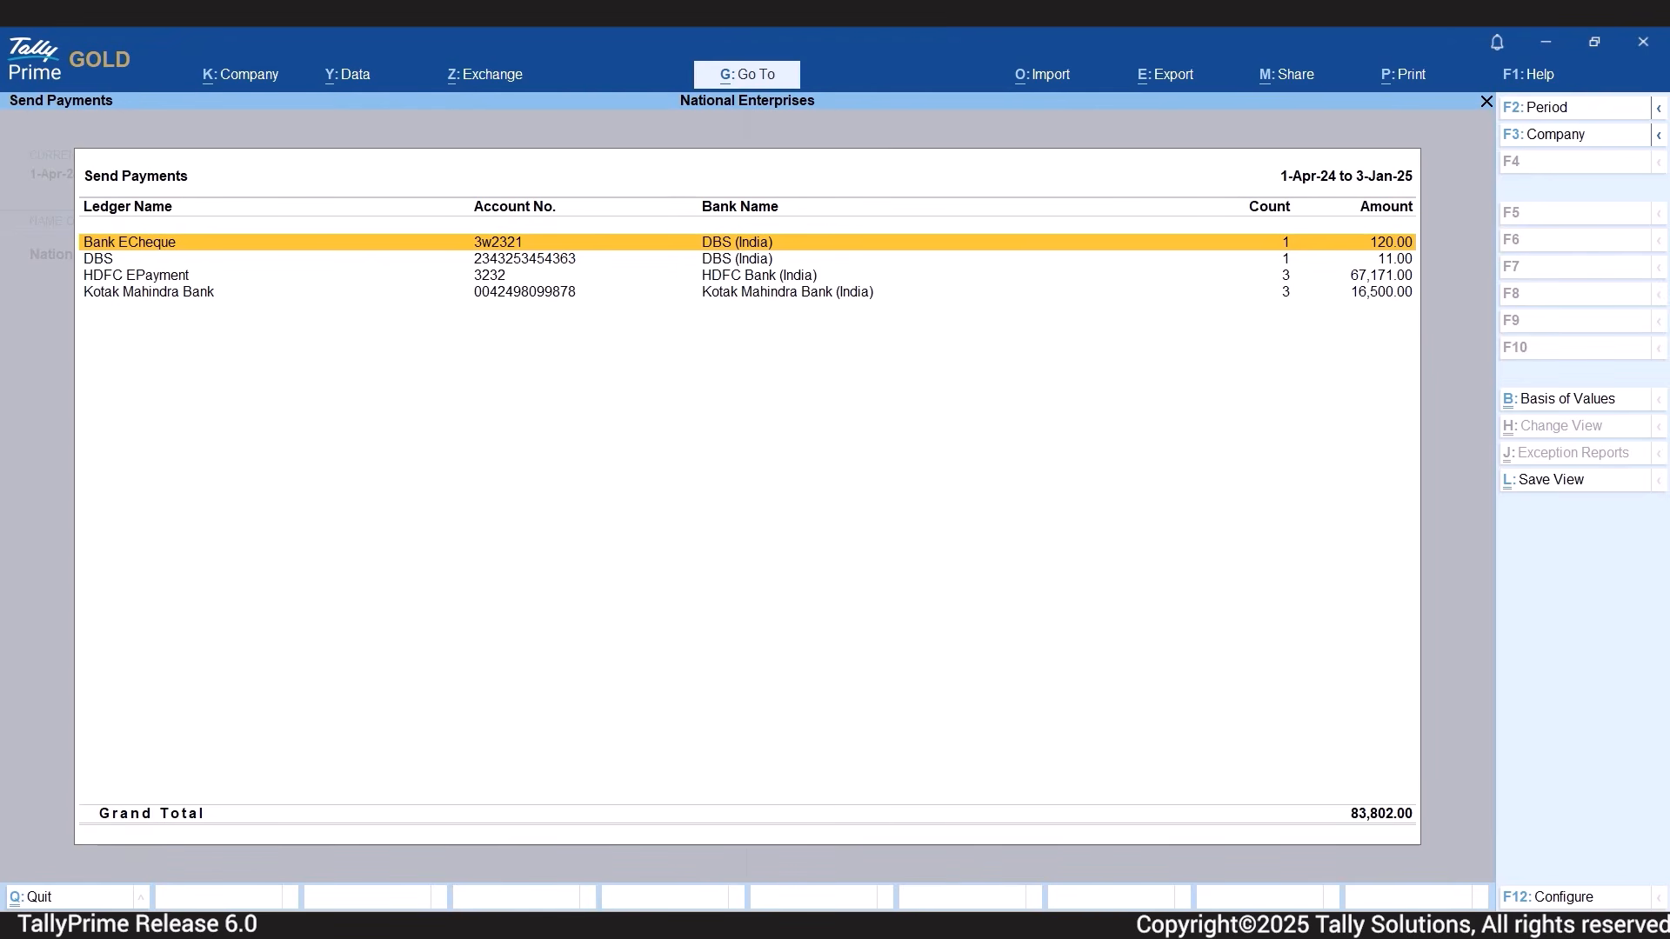
key("Down")
key("Down")
key("Down")
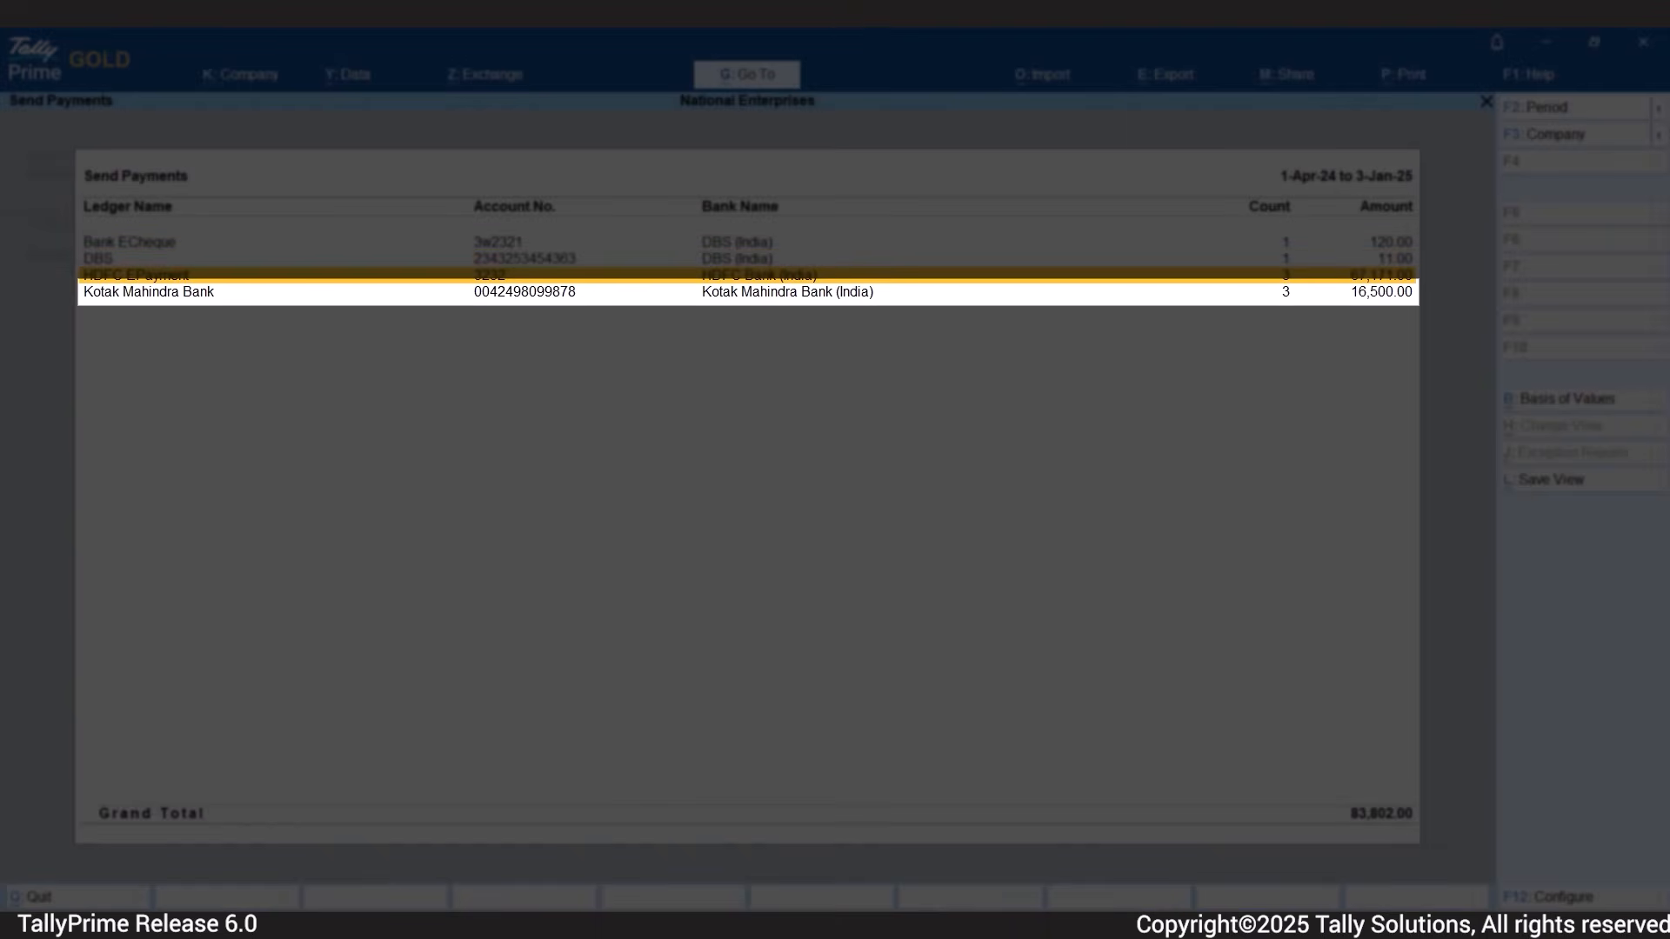
key("Return")
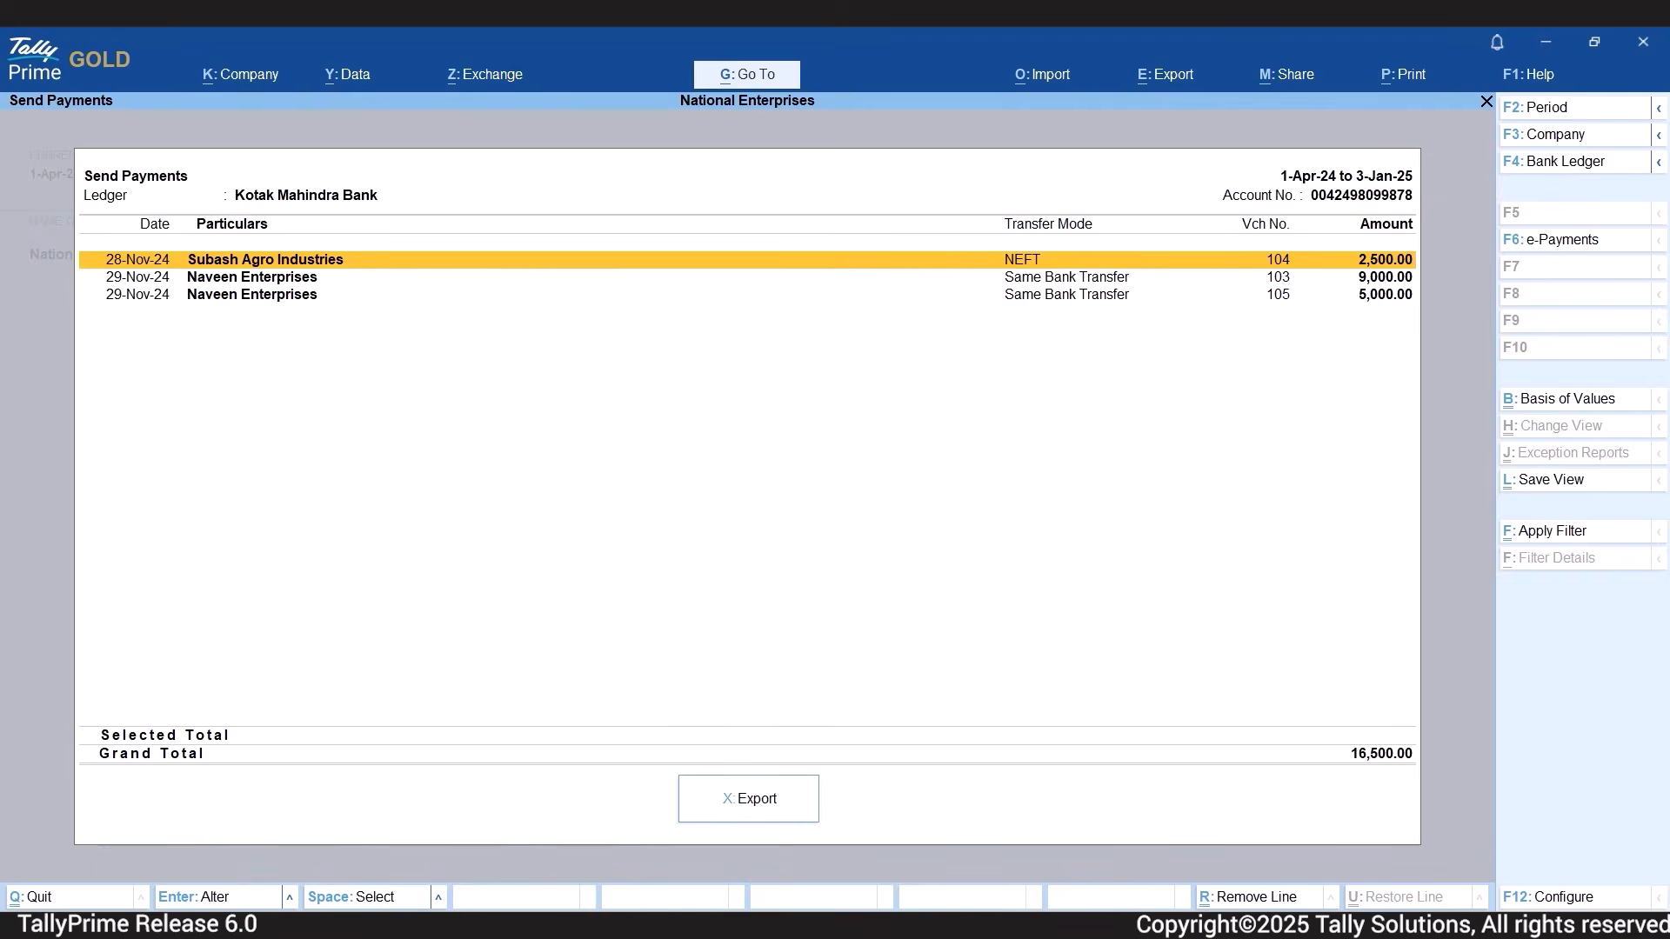
Configure the Send Payments list to show the Favouring Name and the Instrument Date.
key("F12")
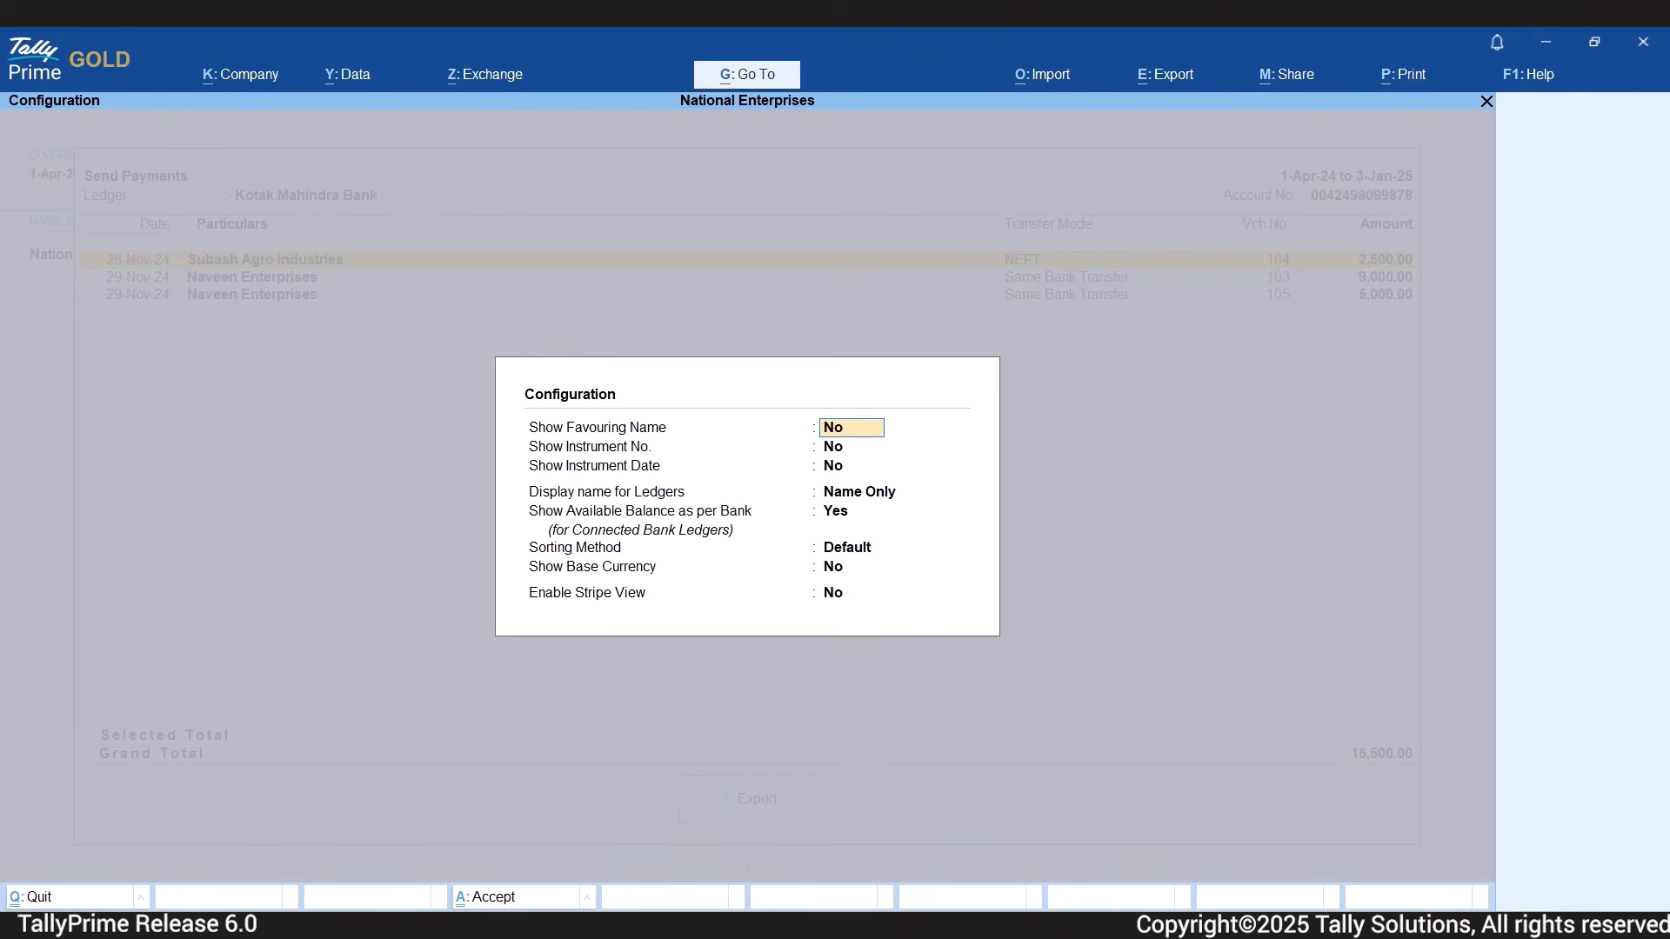
type("y")
key("Return")
key("Return")
type("y")
key("Return")
key("Return")
key("ctrl+a")
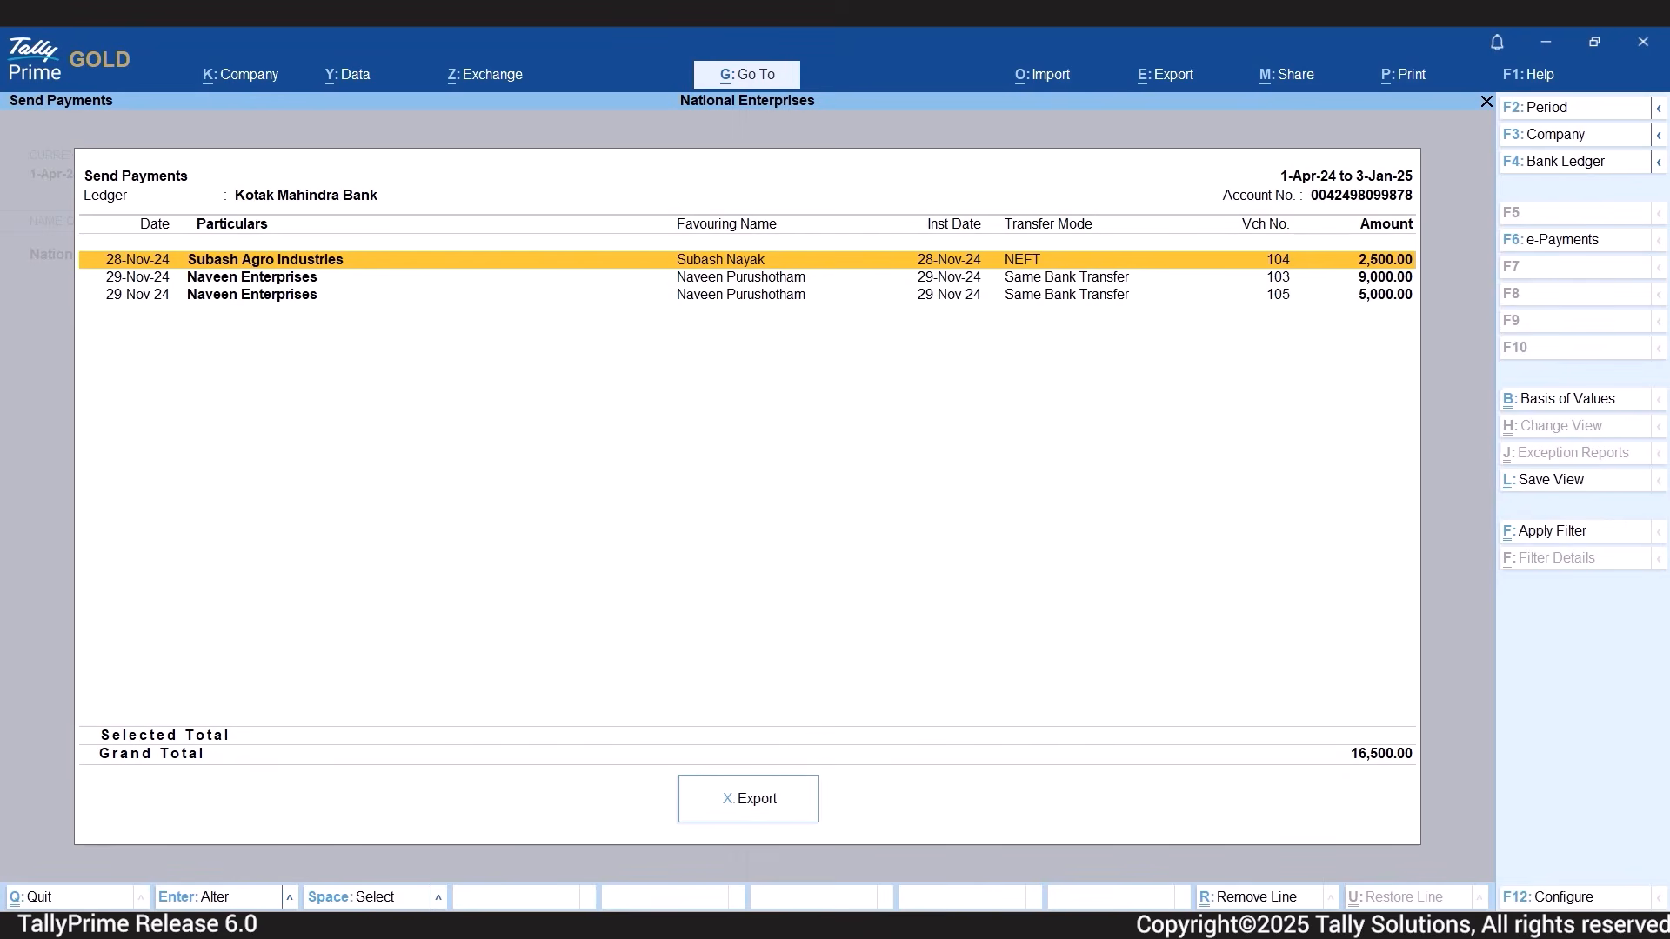
Select all three Kotak Mahindra Bank payments (vouchers 104, 103 and 105) and export their payment instructions.
key("space")
key("space")
key("space")
key("x")
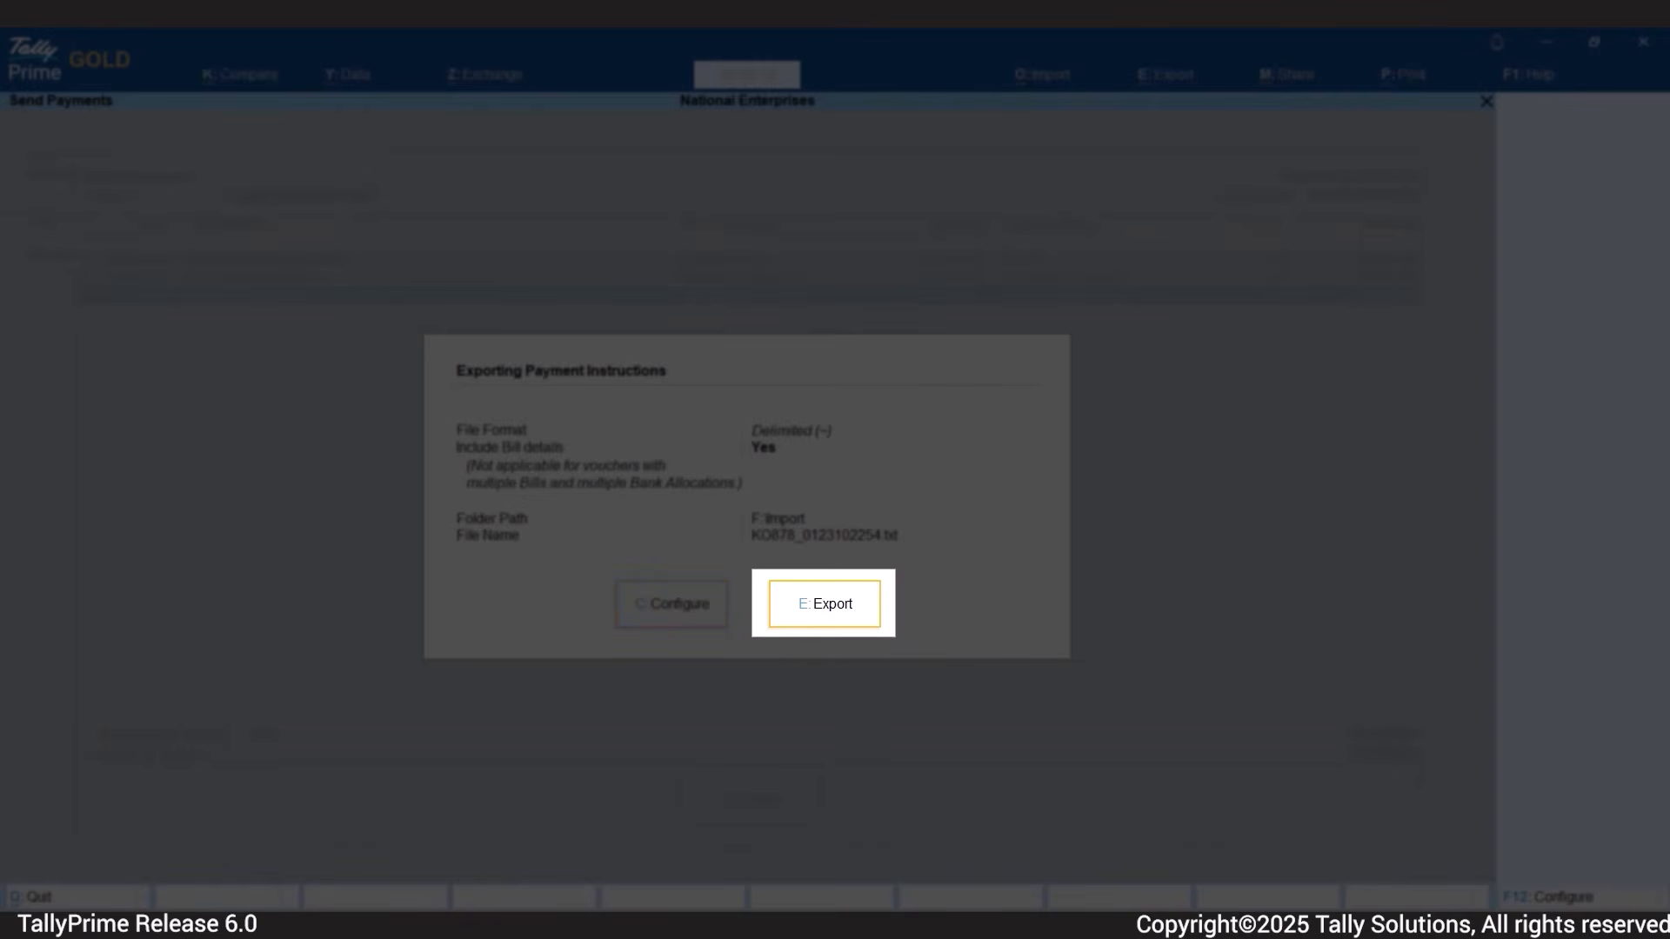
key("e")
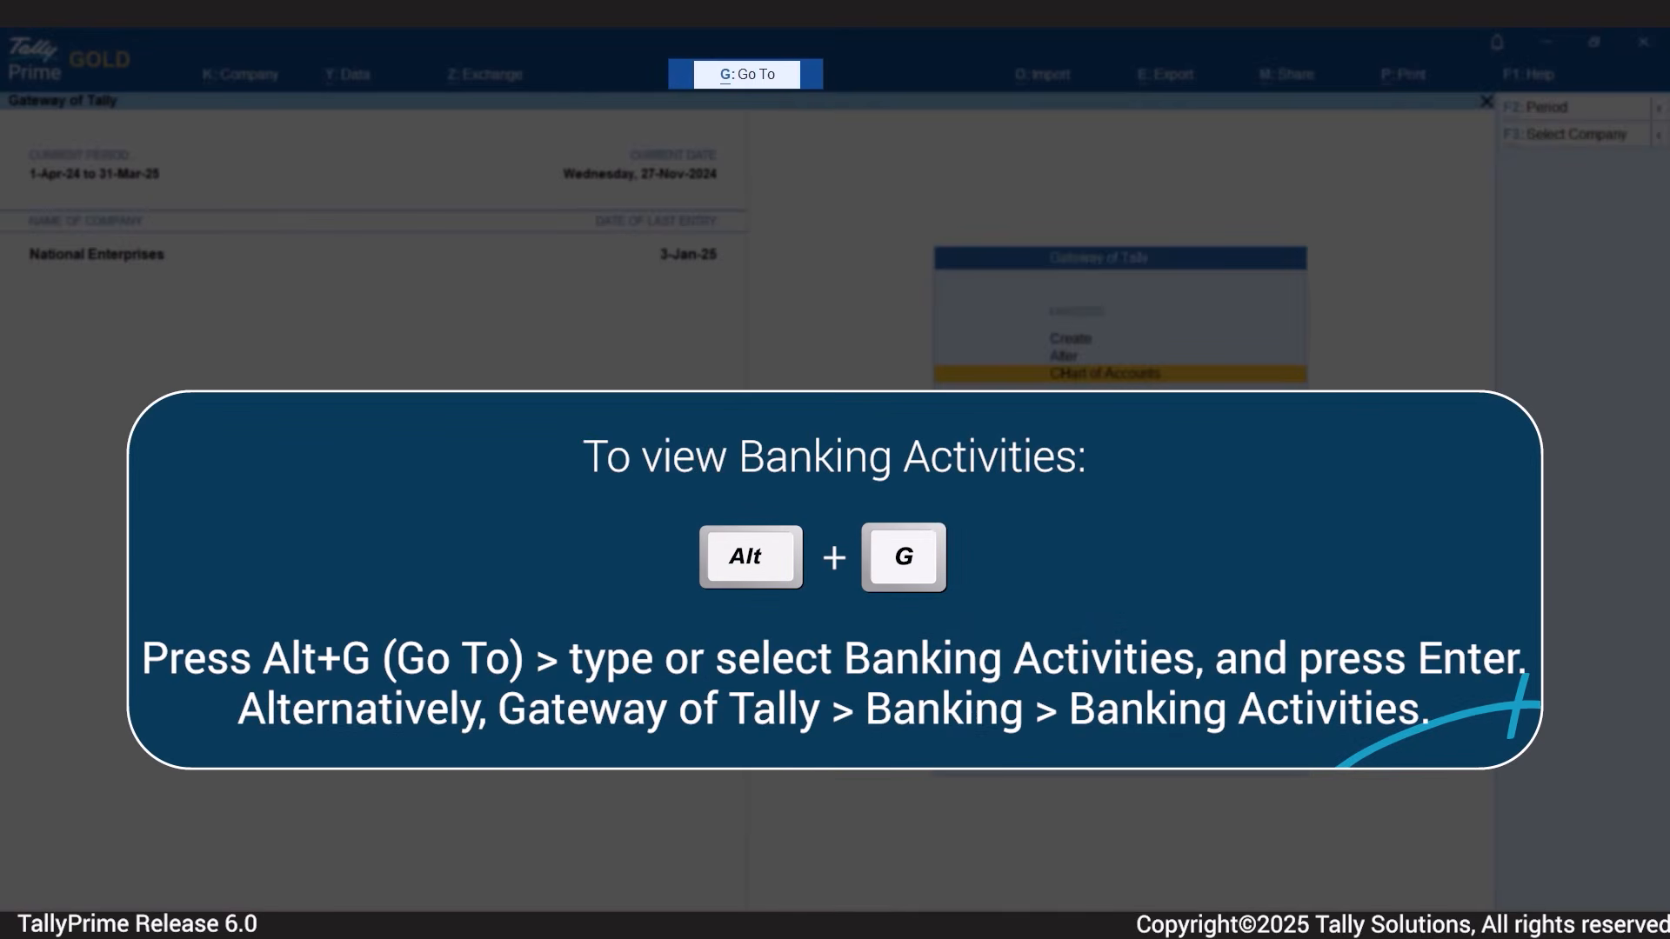
Open the Banking Activities report and drill down into the e-Payments of Kotak Mahindra Bank to check the exported payments.
key("alt+g")
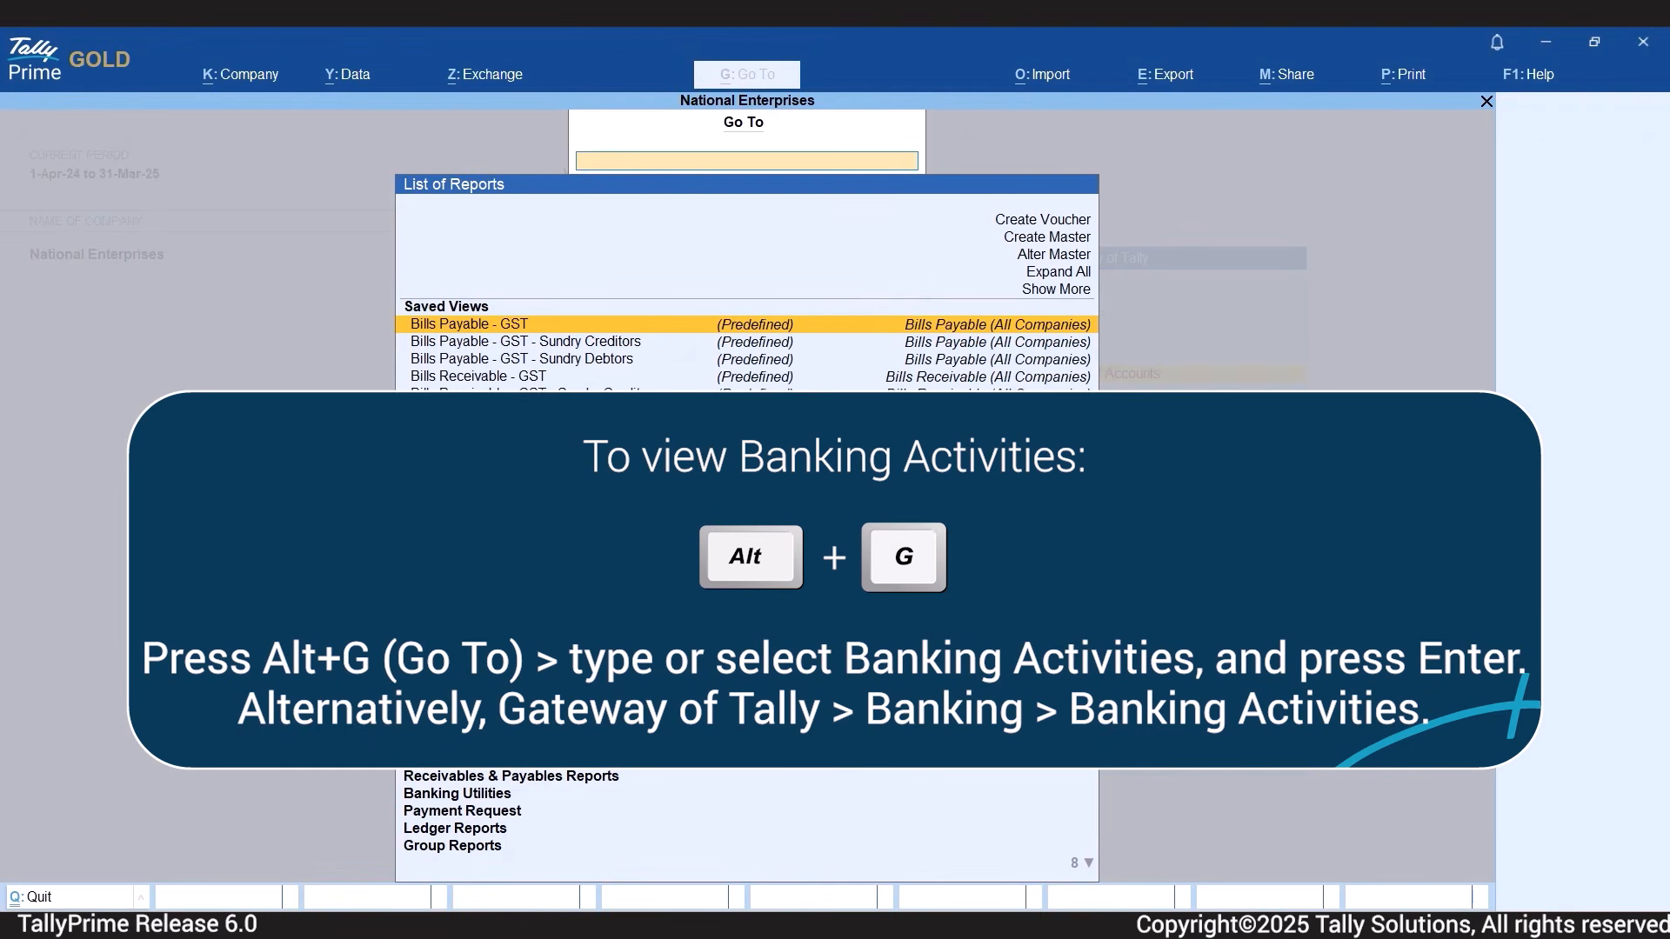
type("Bank")
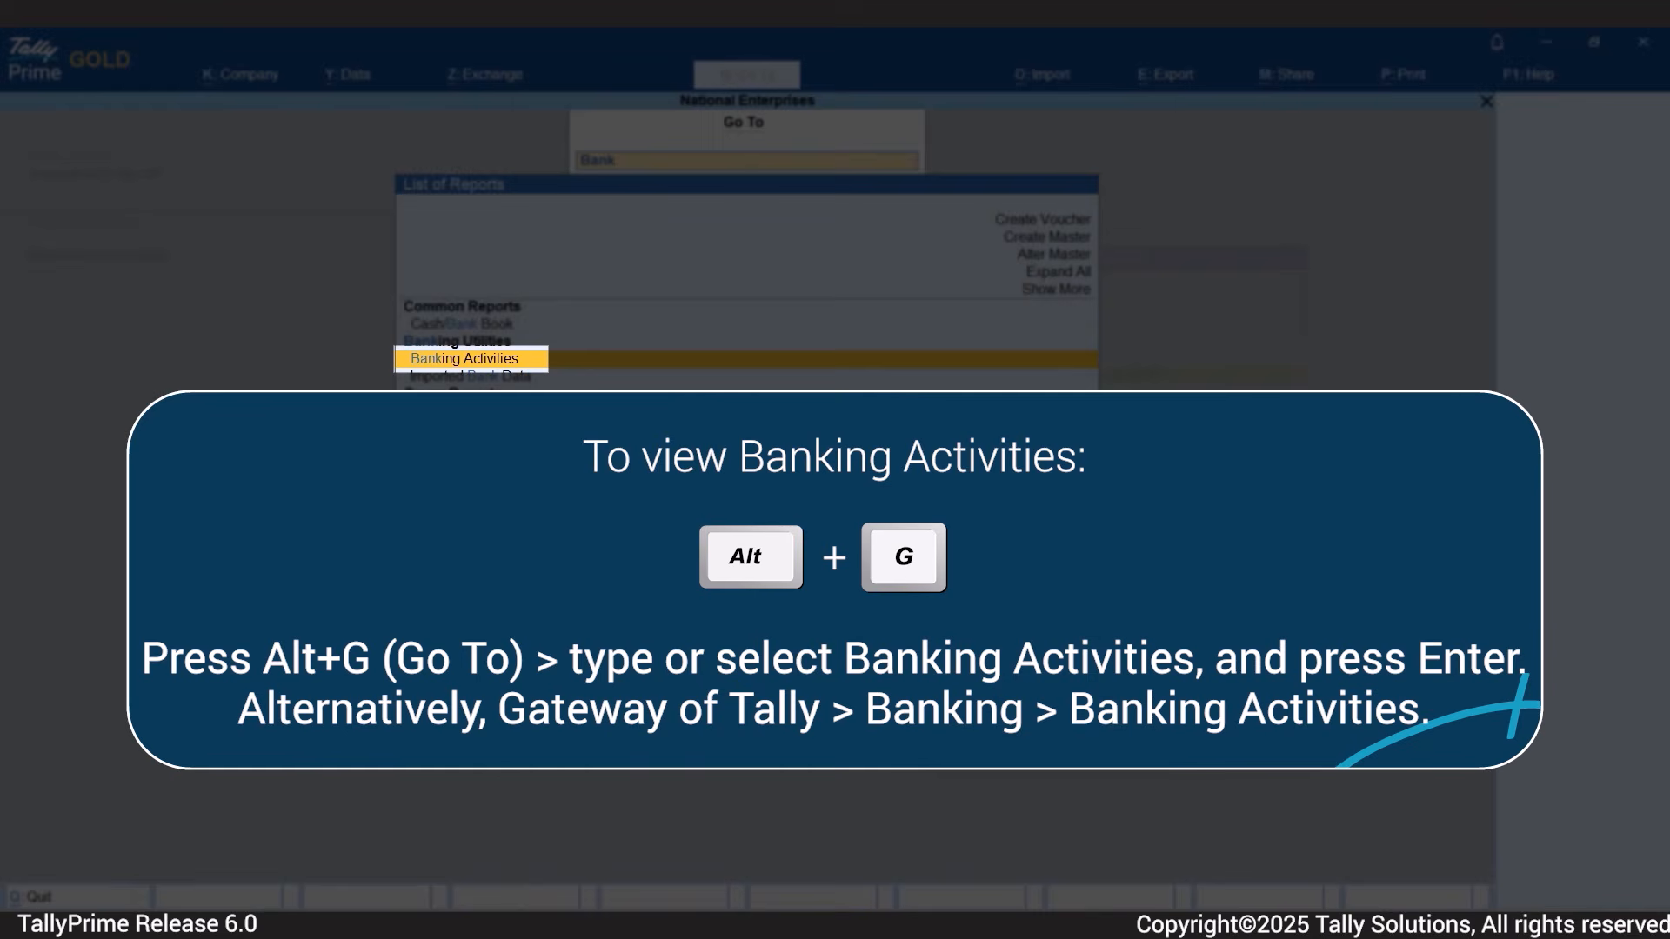
key("Return")
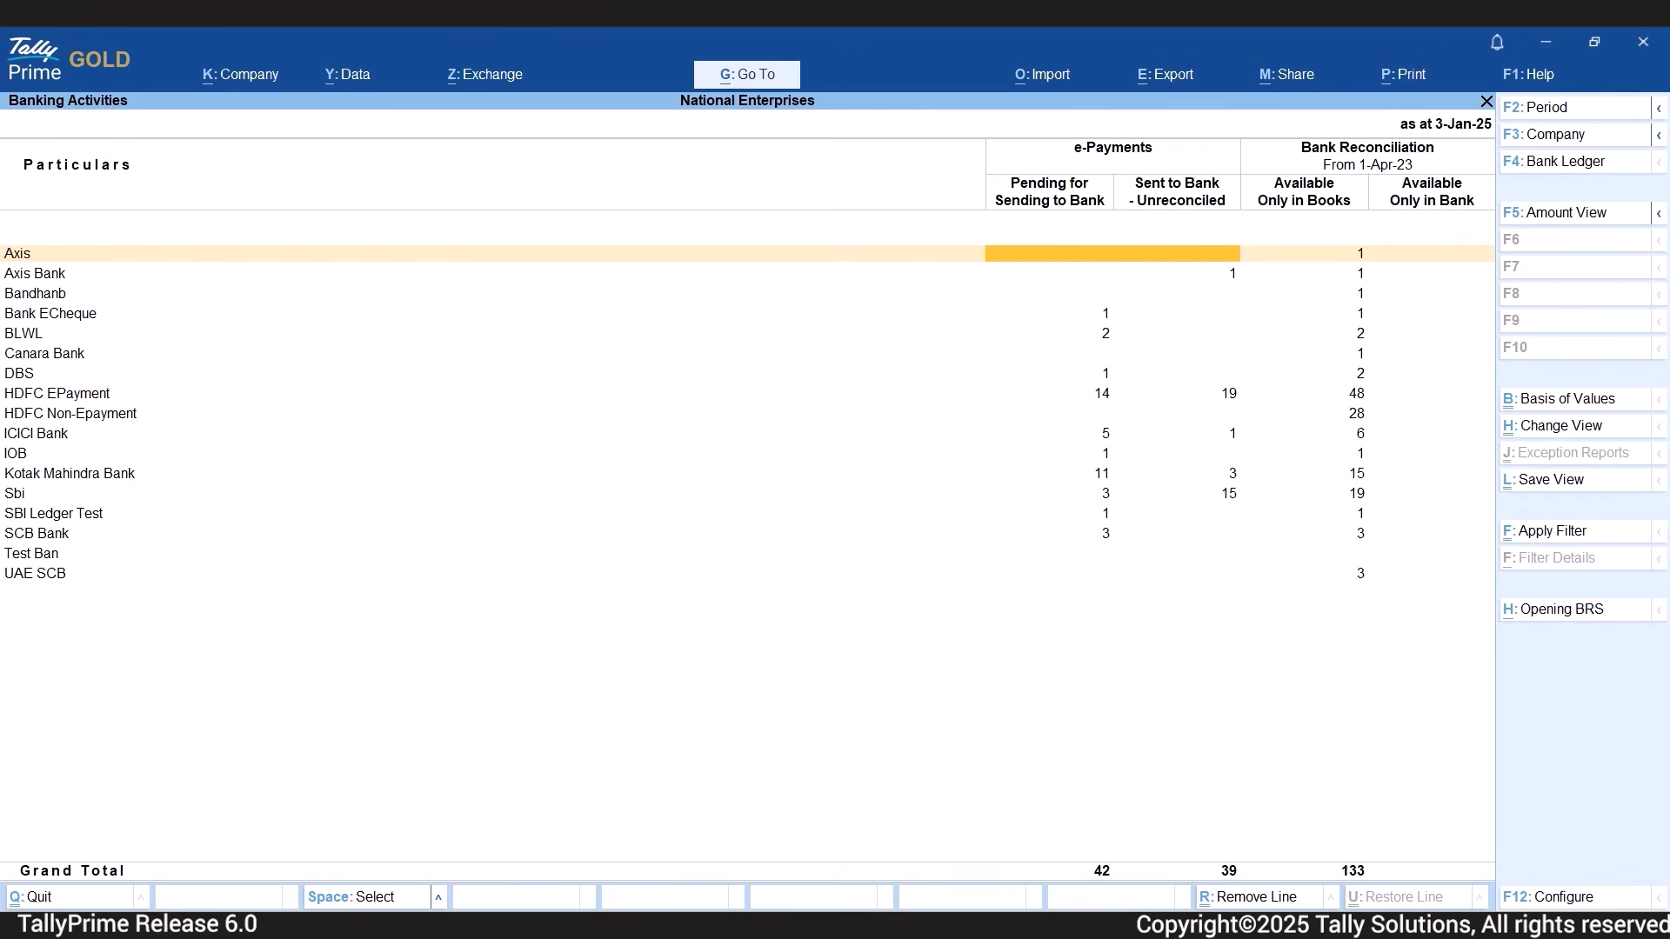
key("Down")
key("Down")
key("Down")
key("Down")
key("Down")
key("Down")
key("Down")
key("Down")
key("Down")
key("Down")
key("Down")
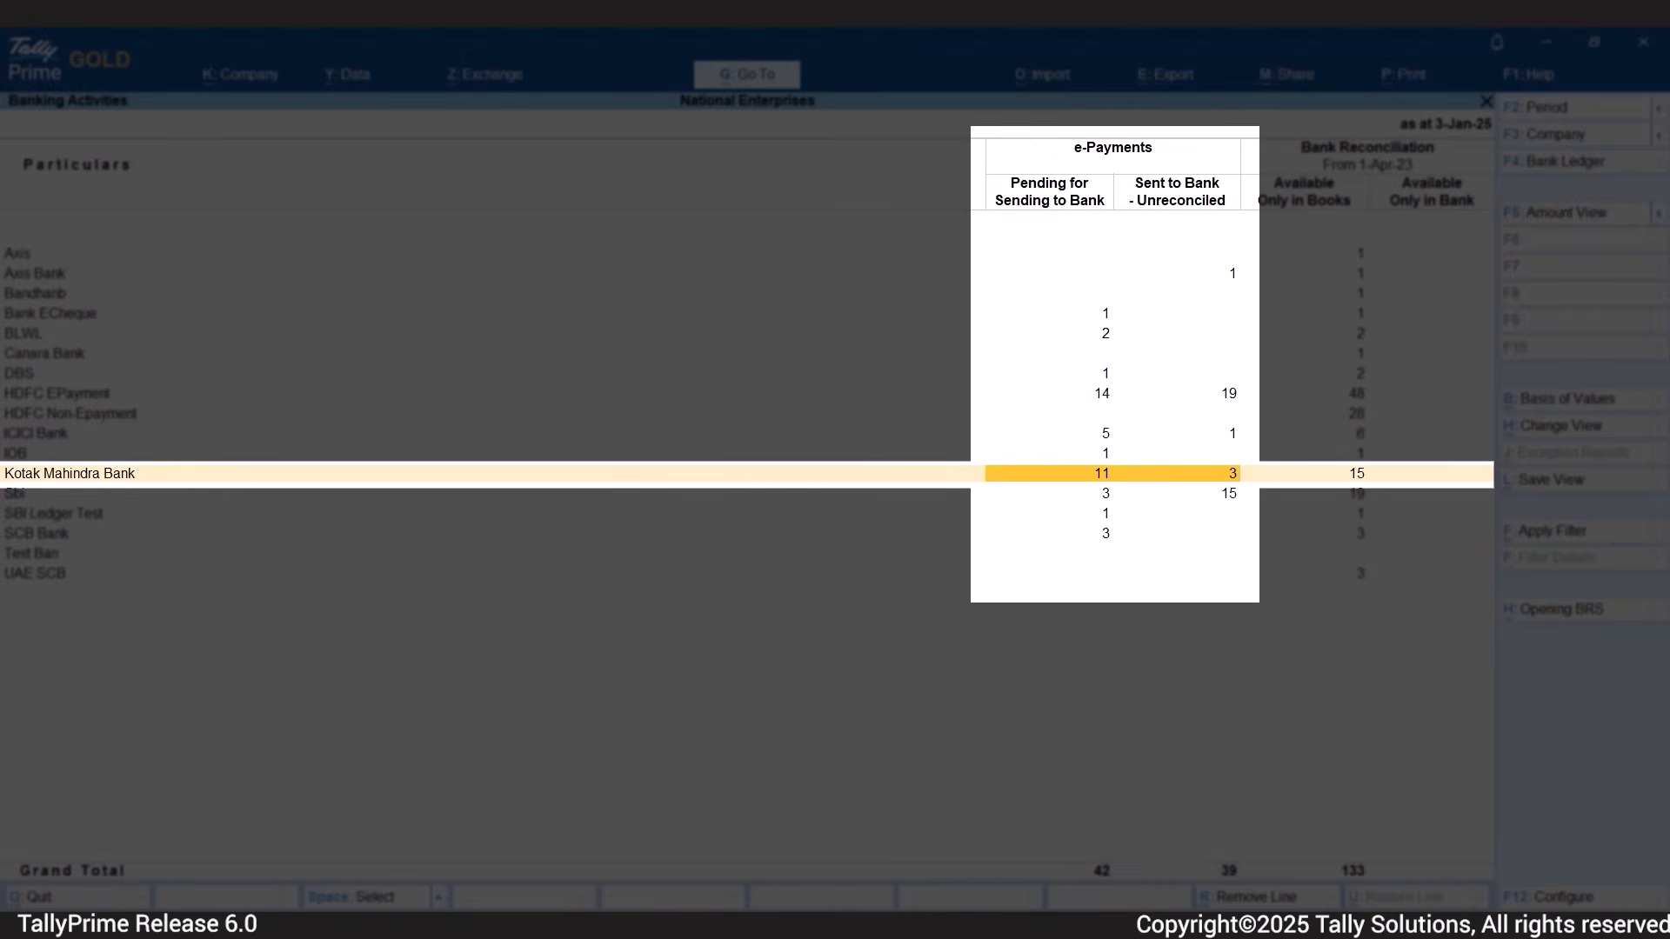
key("Return")
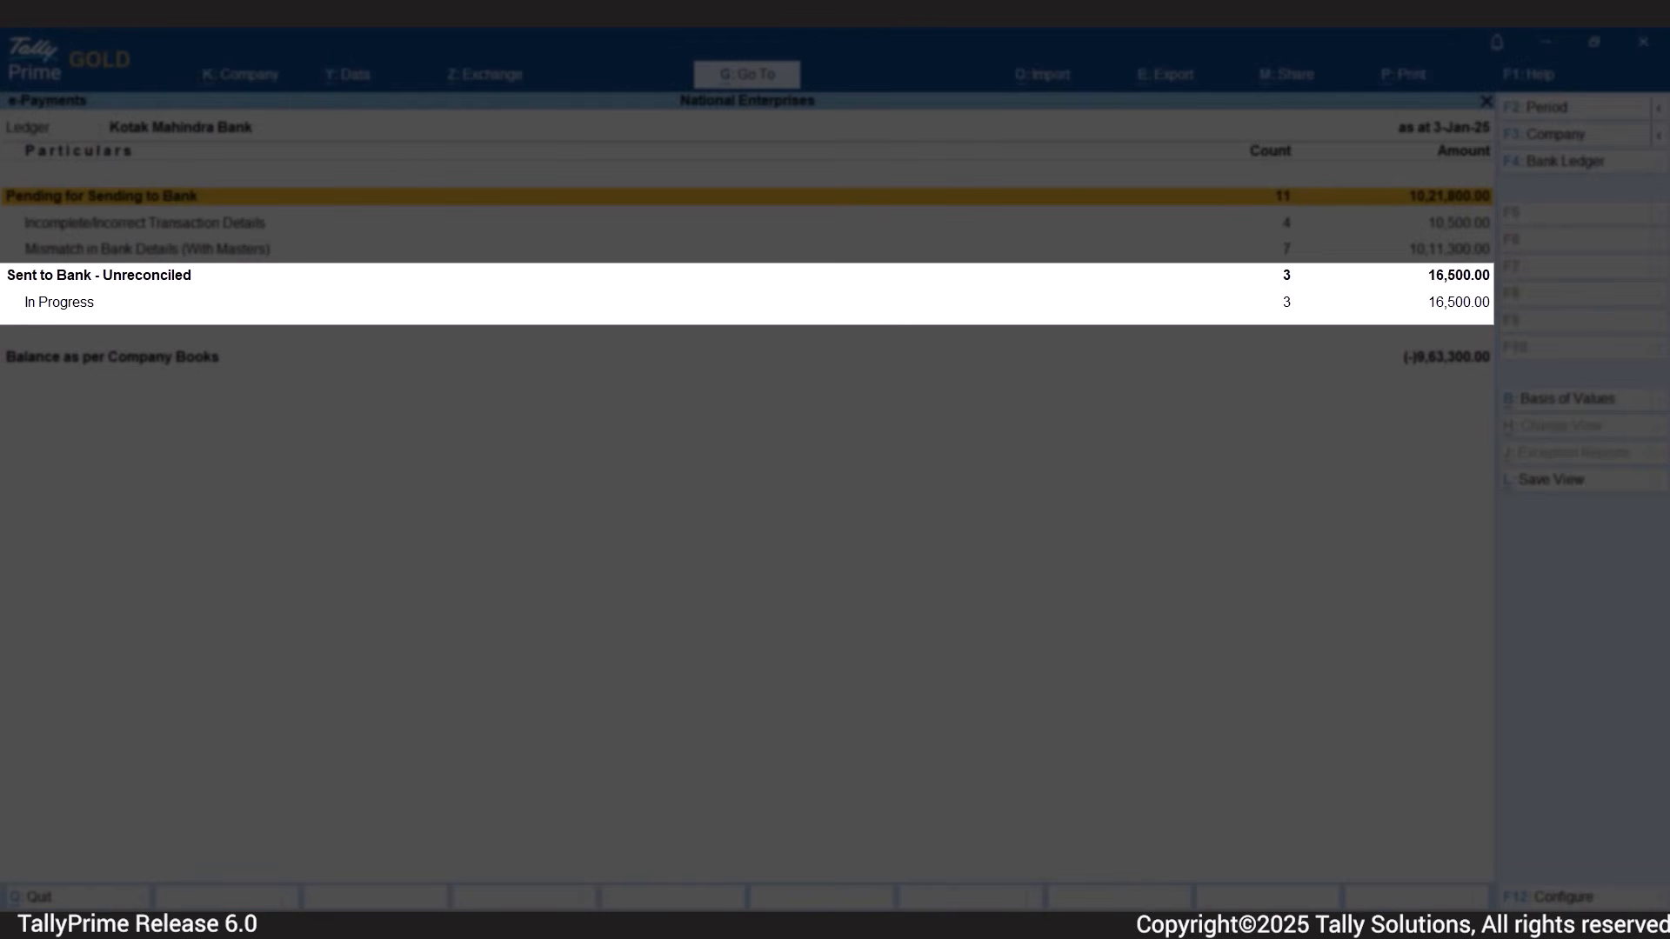
Open the In Progress payments under Sent to Bank - Unreconciled to view their status.
key("Down")
key("Down")
key("Down")
key("Down")
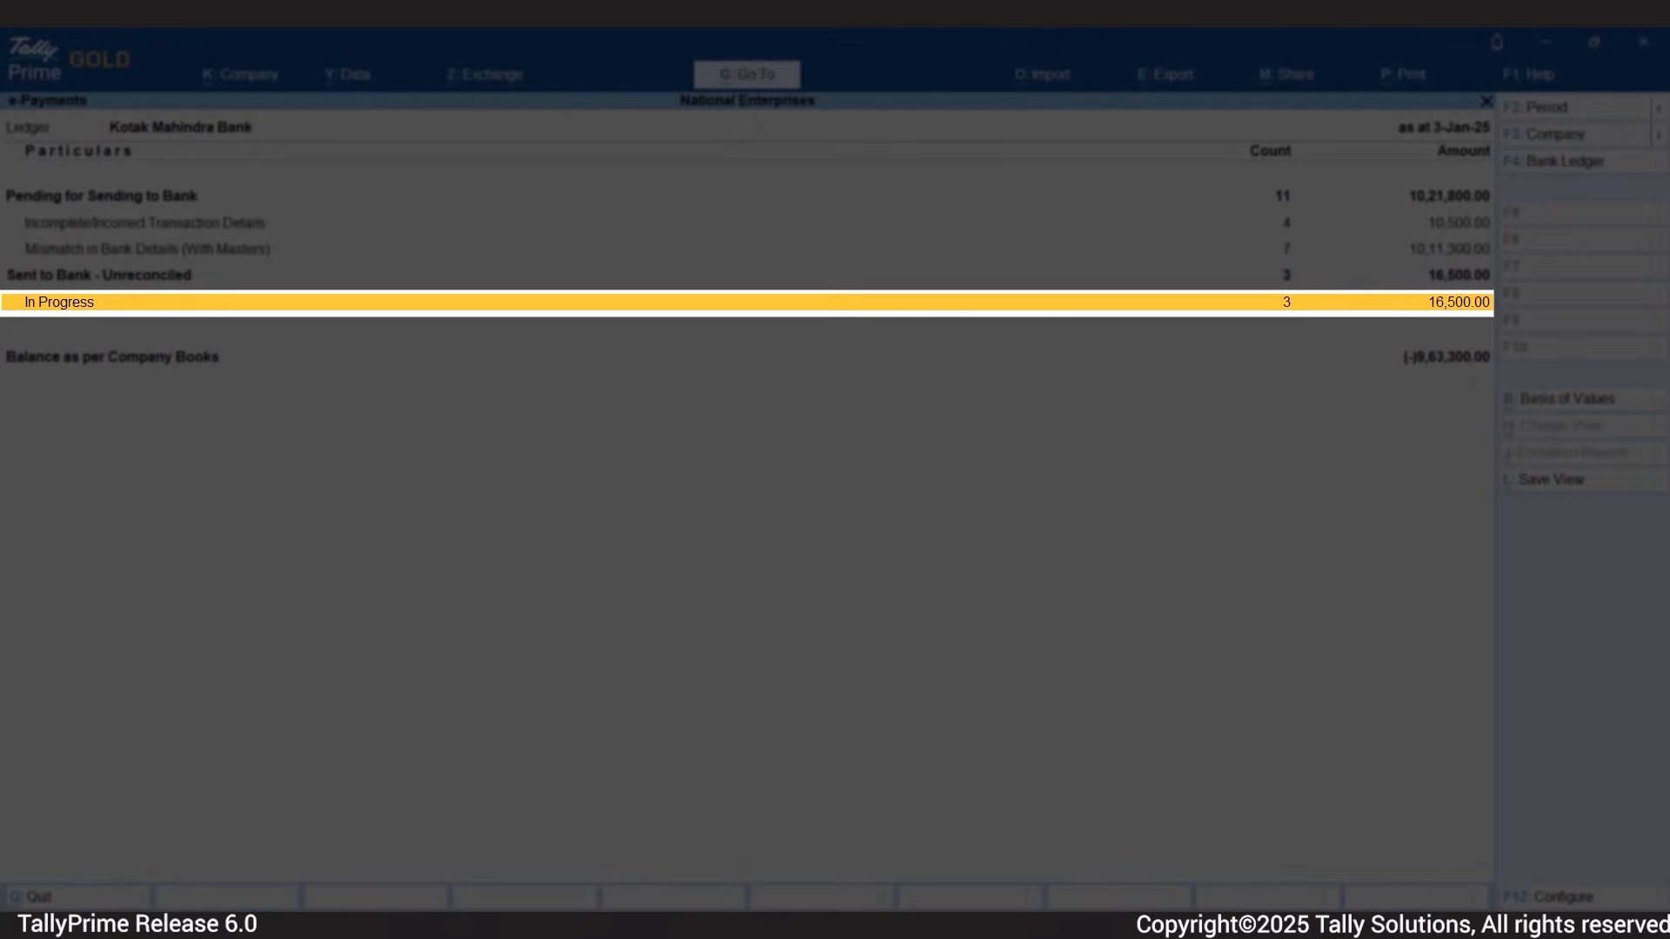
key("Return")
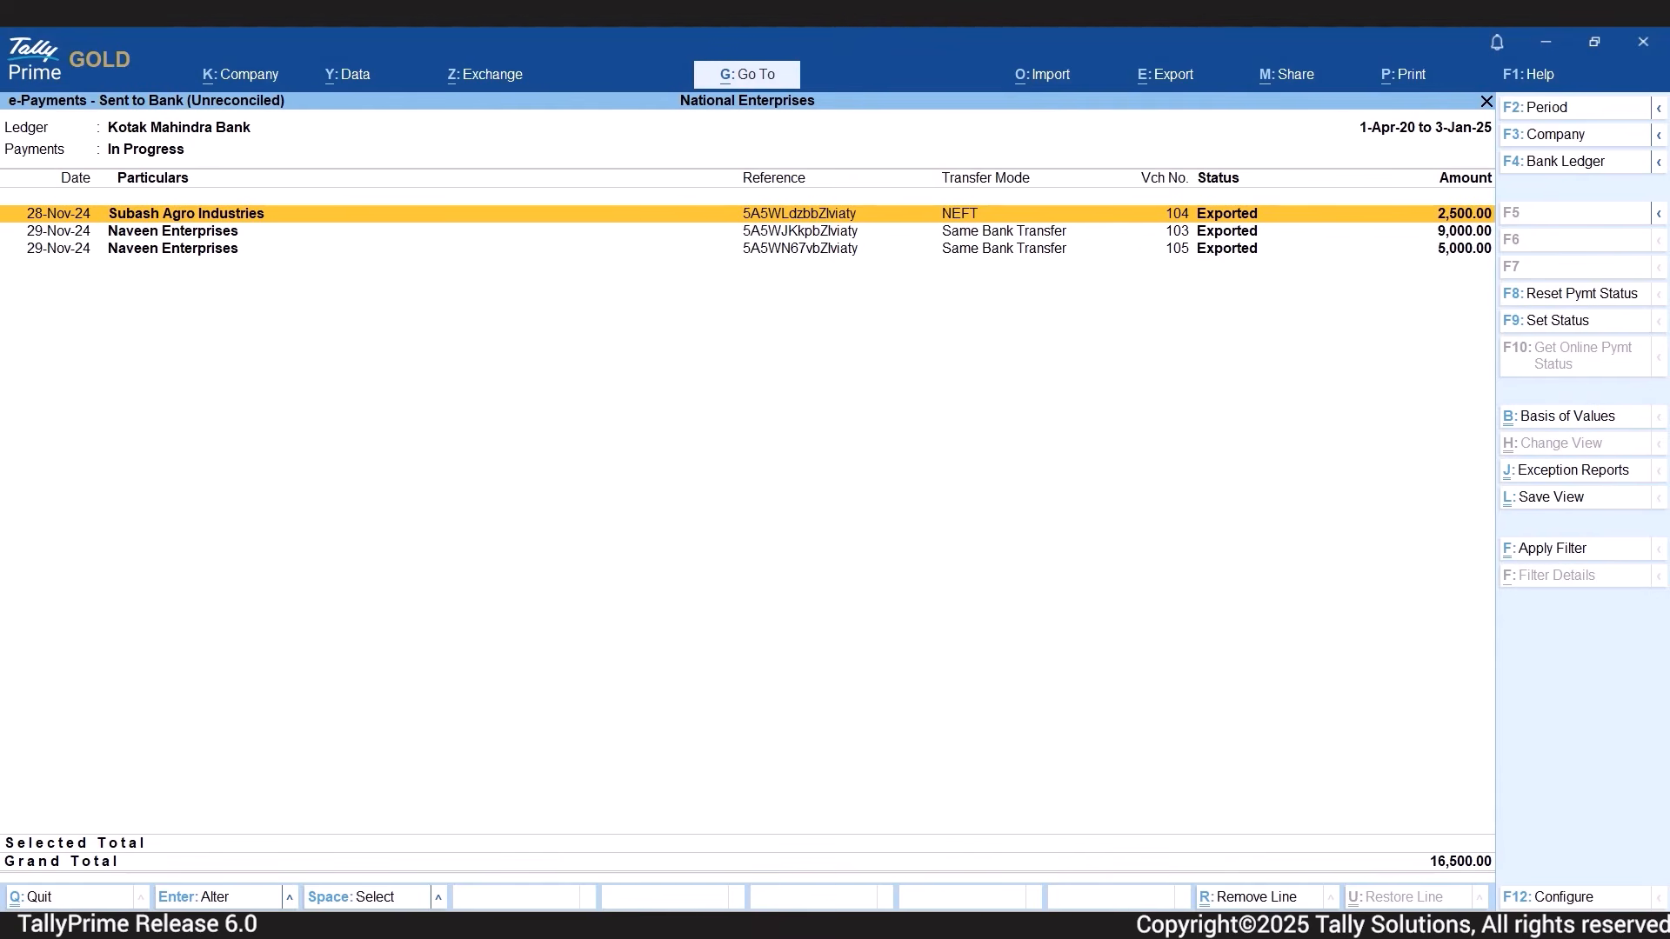